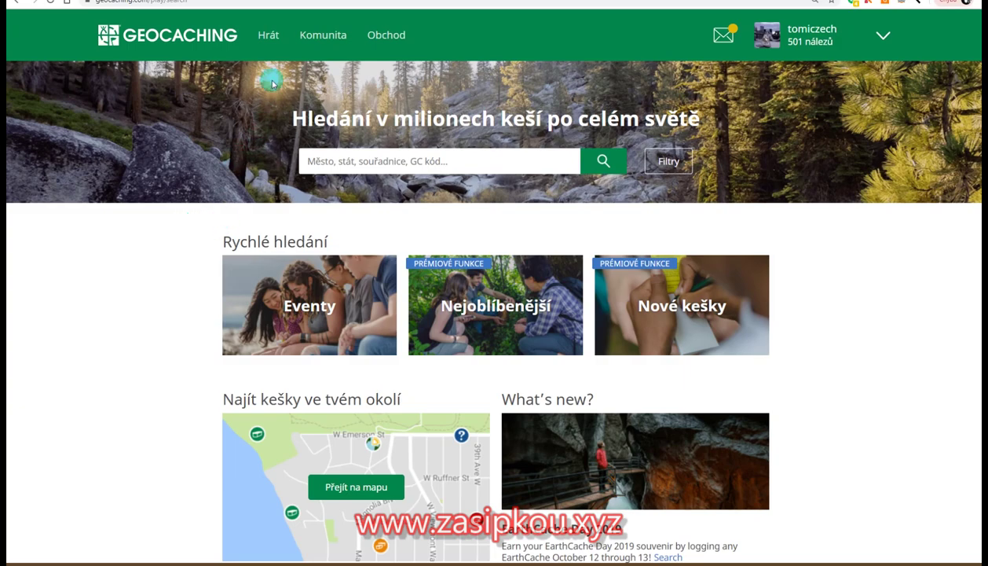
Open the Pocket Queries page through the account dashboard's premium tools.
click(269, 37)
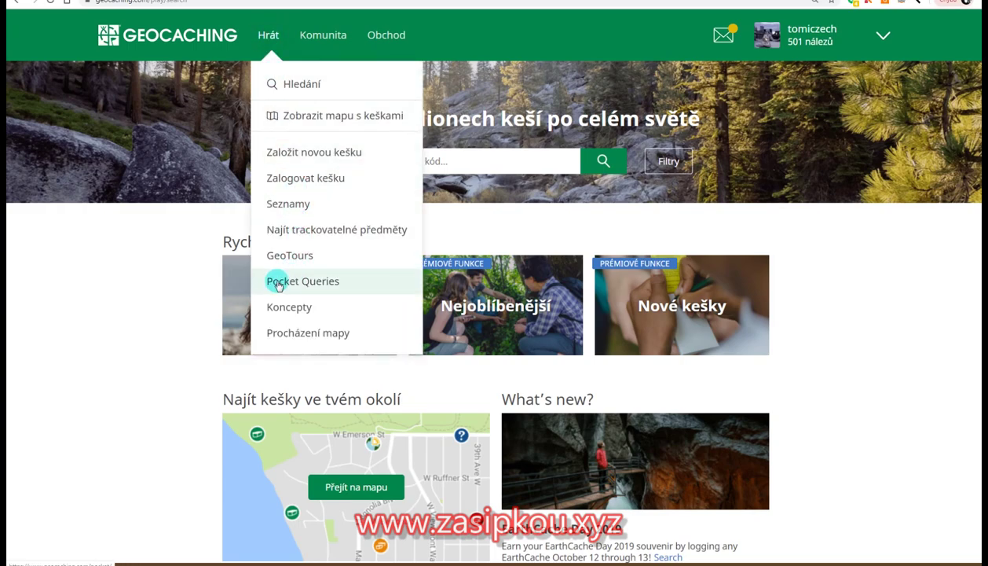
click(182, 280)
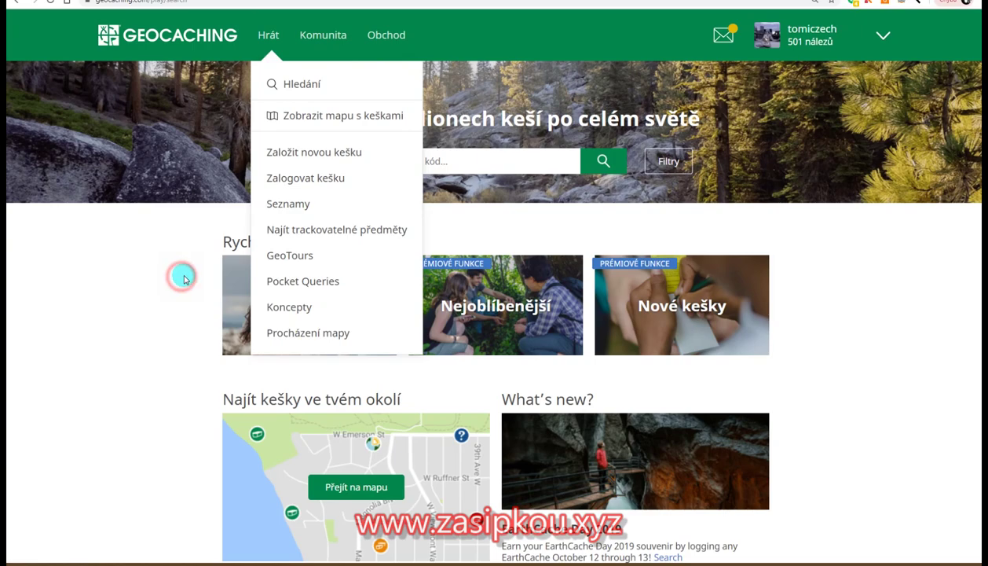
click(810, 38)
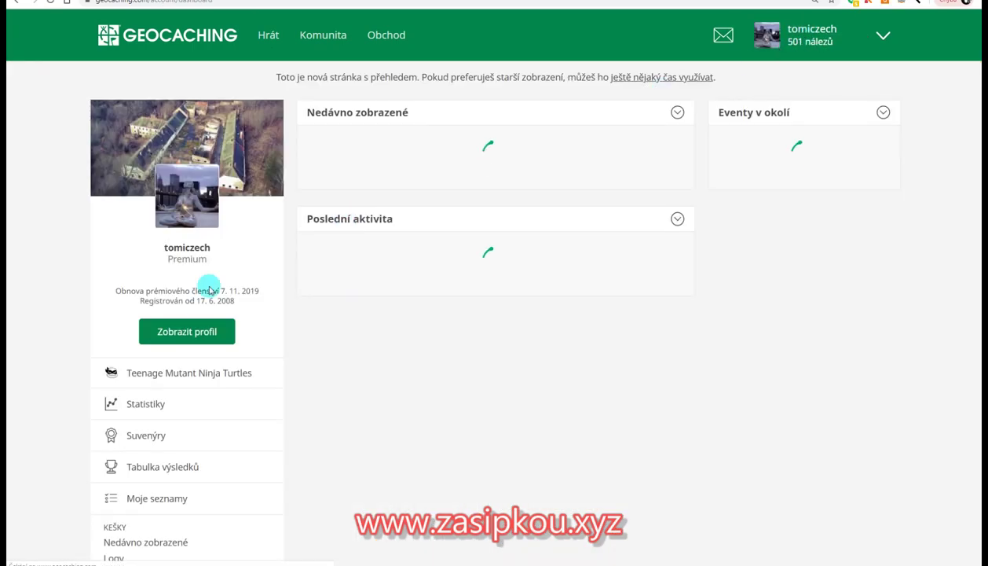
scroll(201, 291, down, 3)
scroll(199, 297, down, 4)
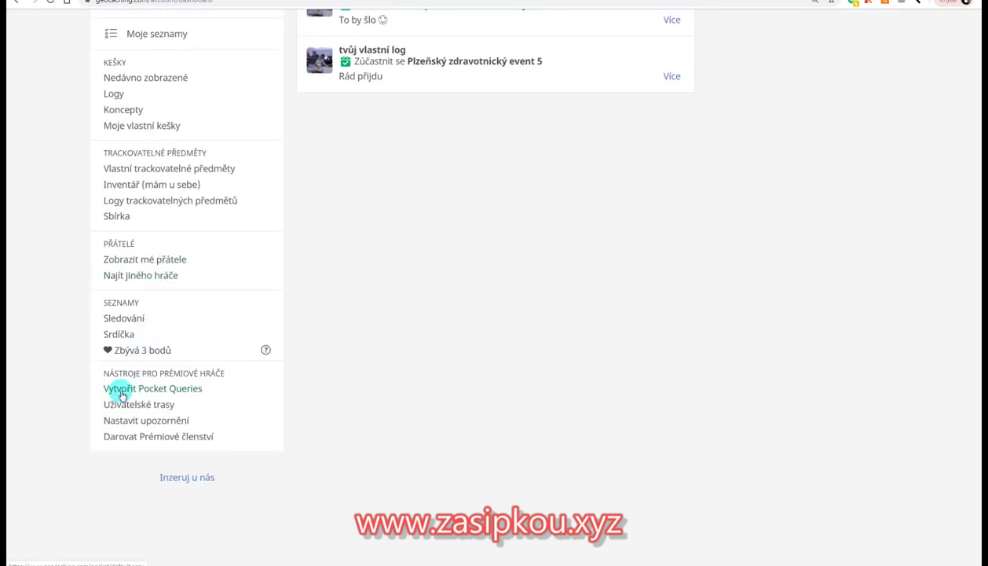
click(174, 392)
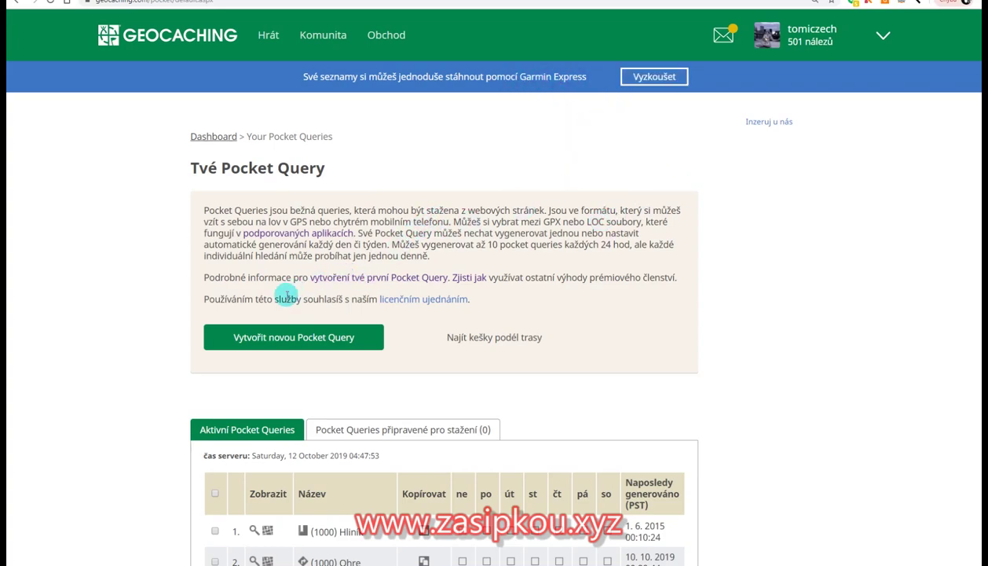
Review the active Pocket Queries, their generation days and the explanation of how Pocket Queries work.
scroll(282, 294, down, 5)
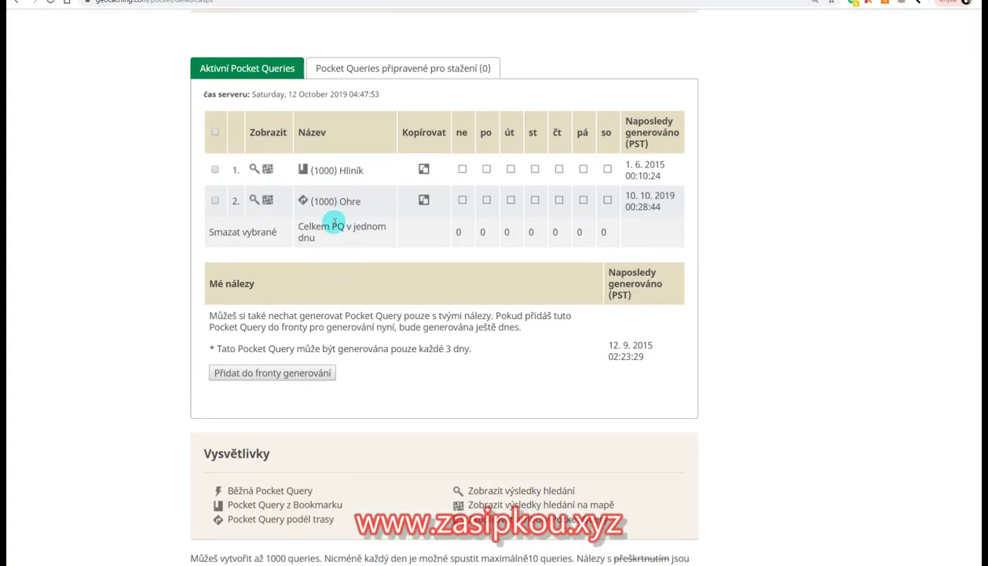
scroll(331, 220, down, 2)
scroll(331, 238, down, 1)
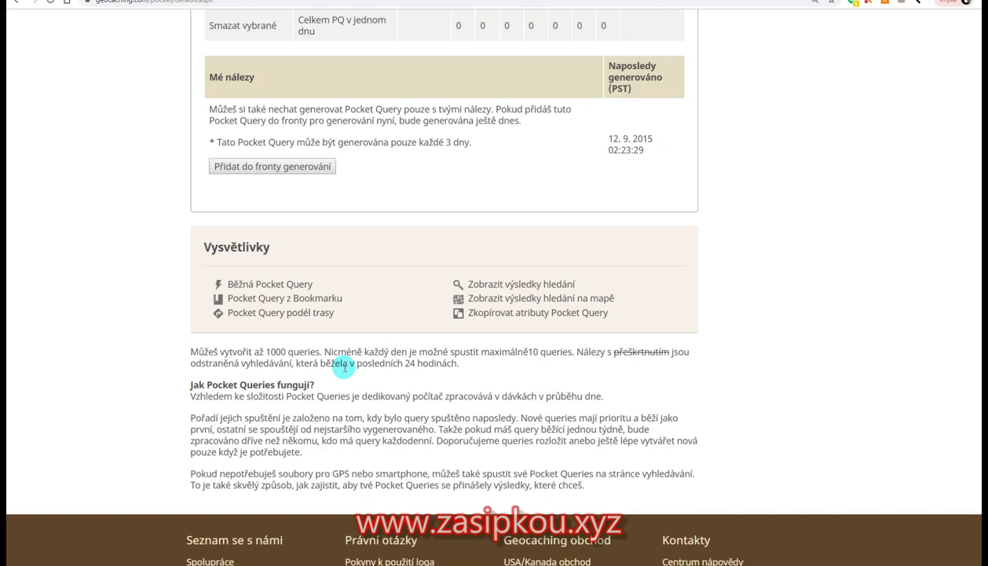
scroll(355, 368, up, 1)
scroll(360, 370, up, 4)
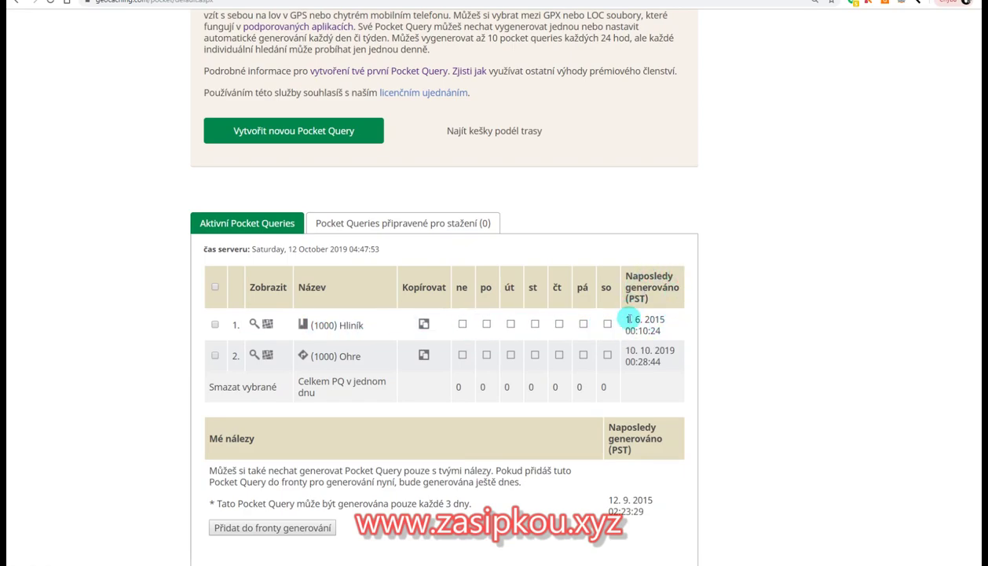
scroll(445, 286, up, 1)
scroll(440, 286, up, 3)
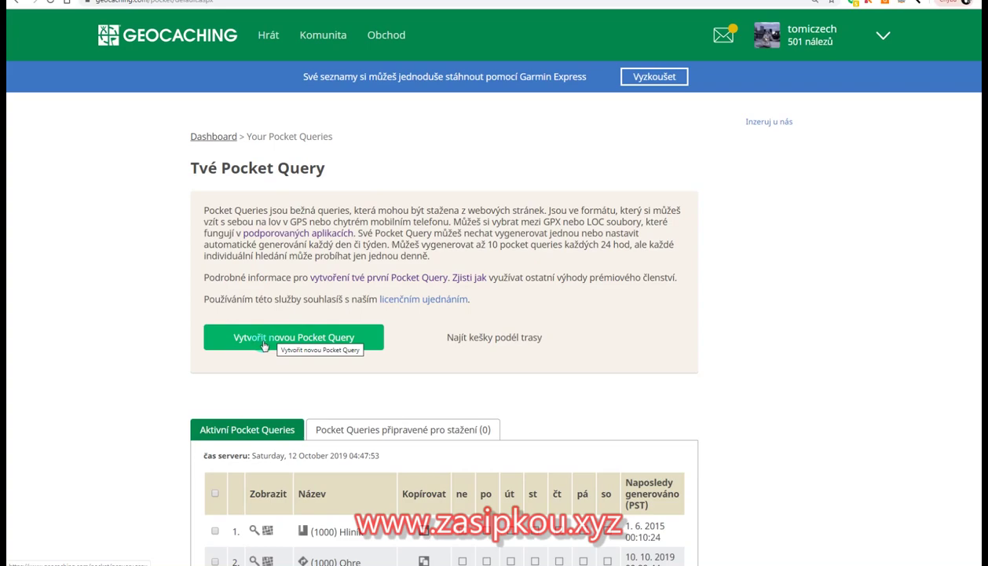
Create a new Pocket Query and name it "Tradičky".
click(264, 344)
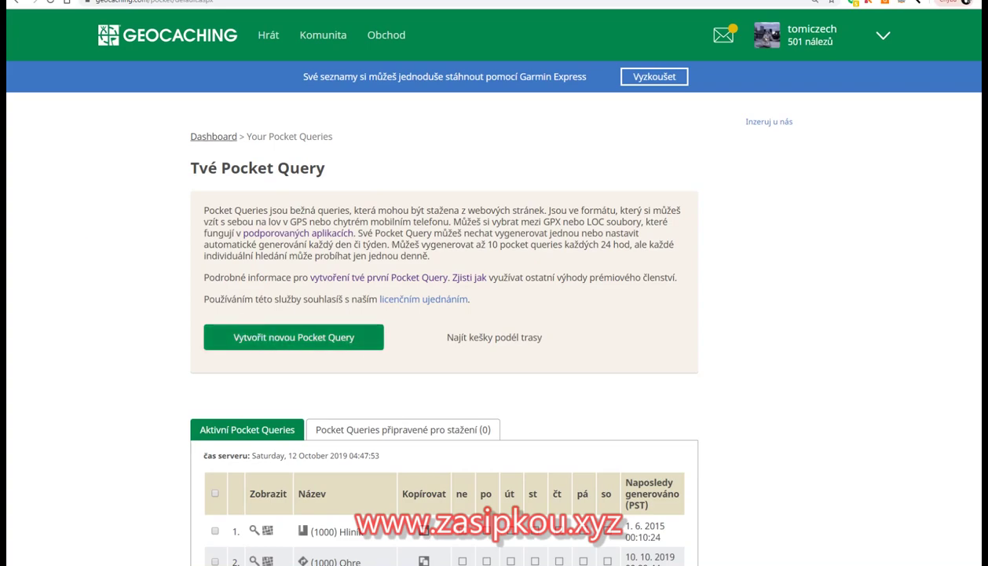
click(283, 338)
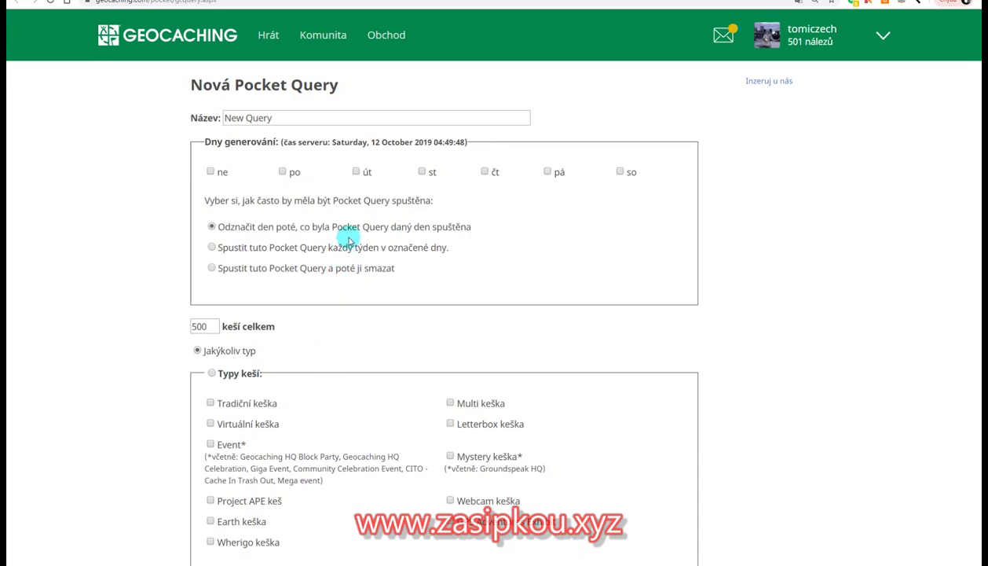
drag(296, 117, 207, 117)
text(Trad)
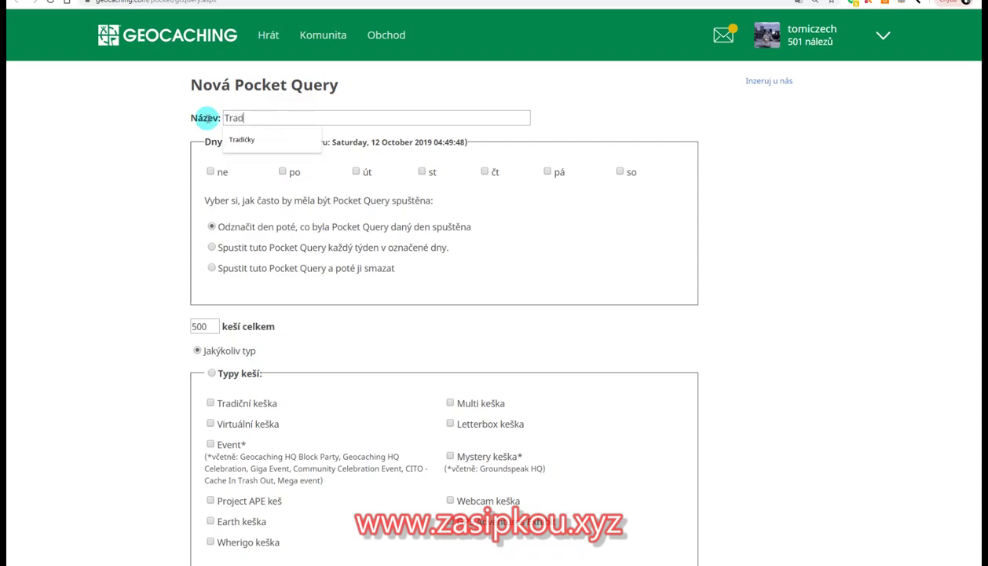
text(ičky)
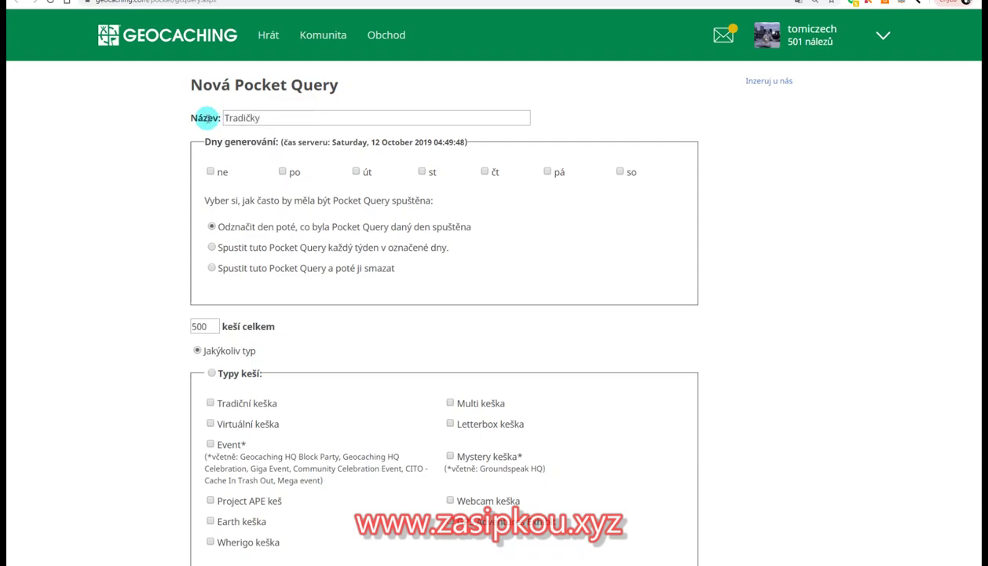
click(150, 158)
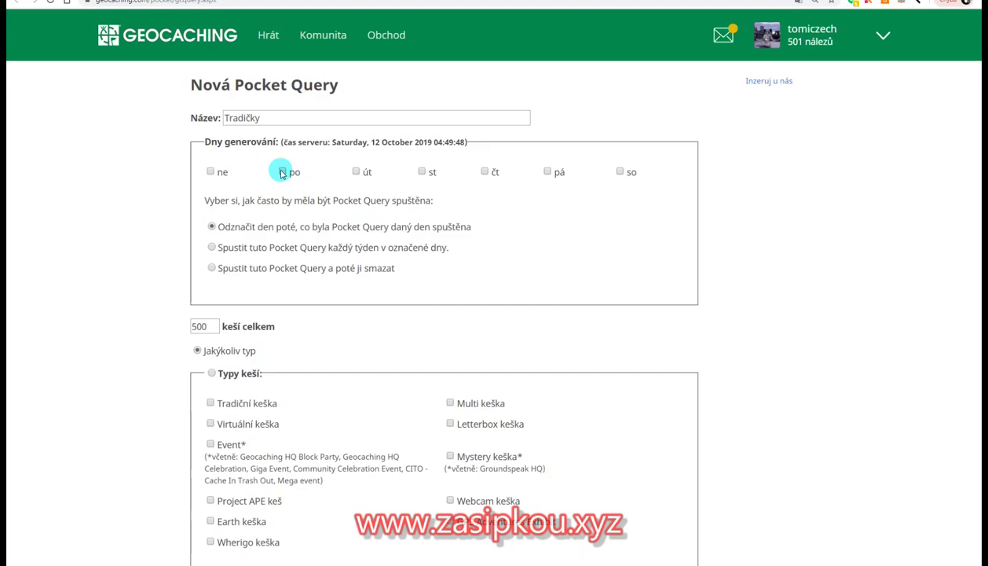
Schedule the query for Sunday (ne) and set it to run every week on the marked days.
click(209, 172)
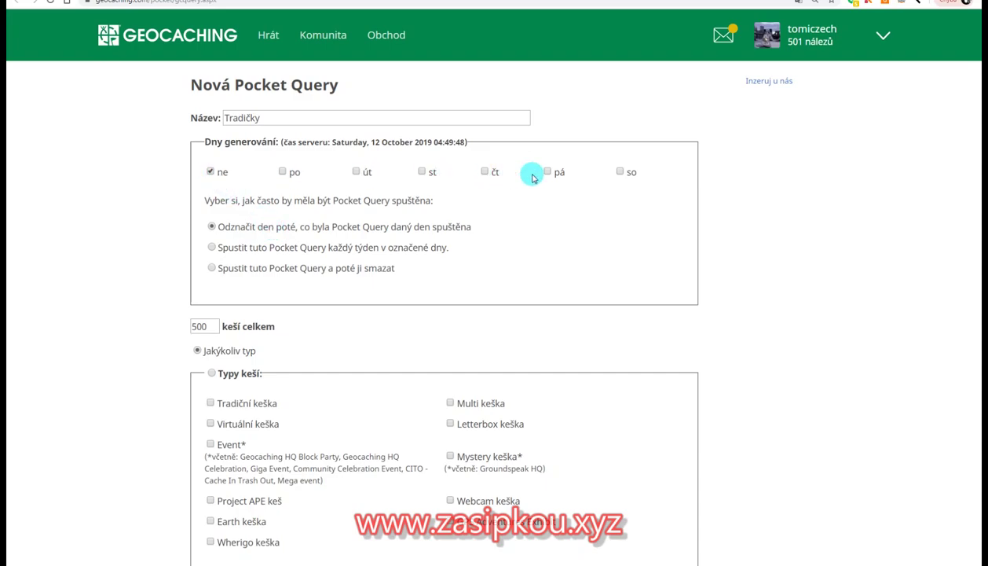
click(210, 171)
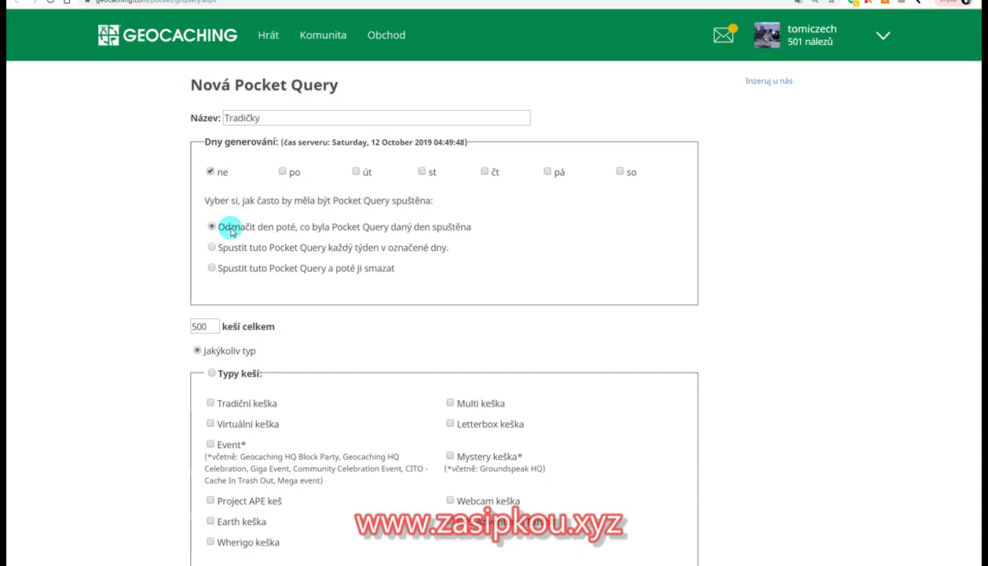
click(212, 248)
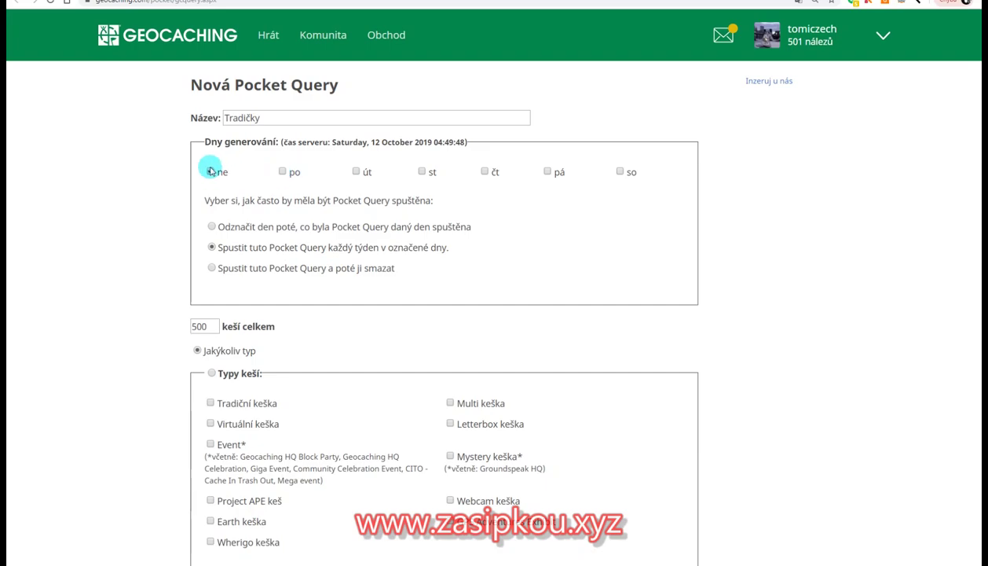
Set the query's total number of caches to 1000.
scroll(281, 238, down, 2)
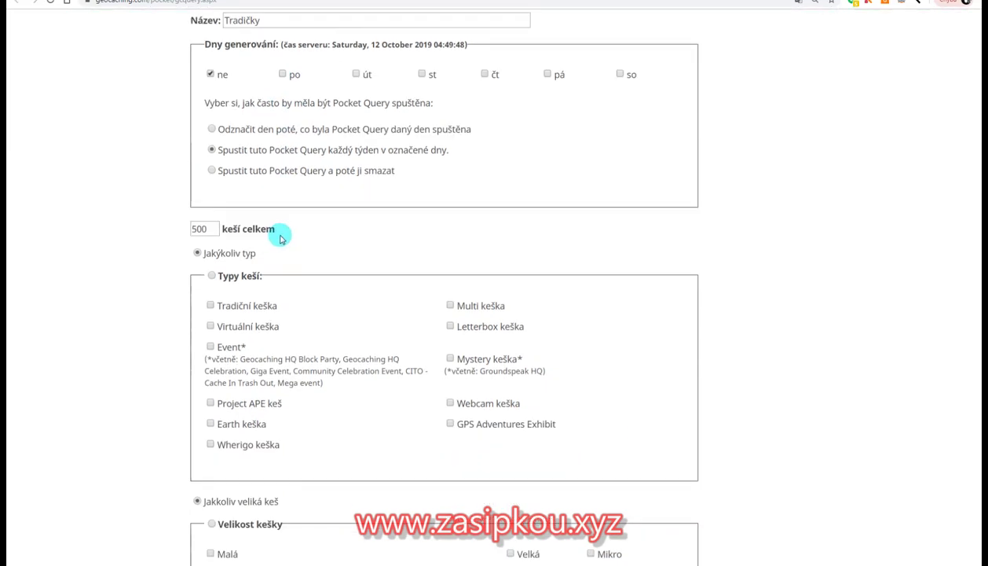
double_click(201, 224)
drag(206, 223, 191, 223)
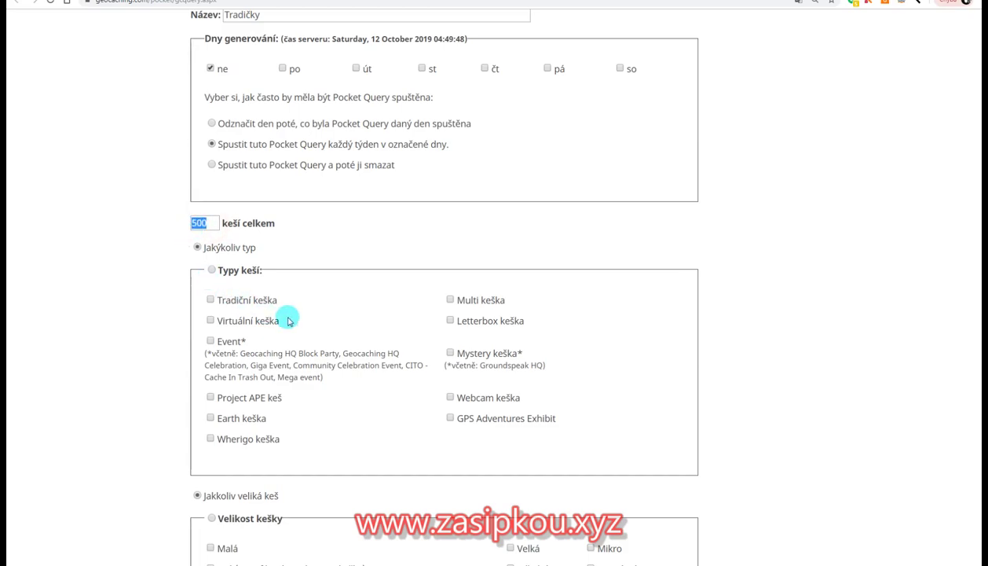
text(10)
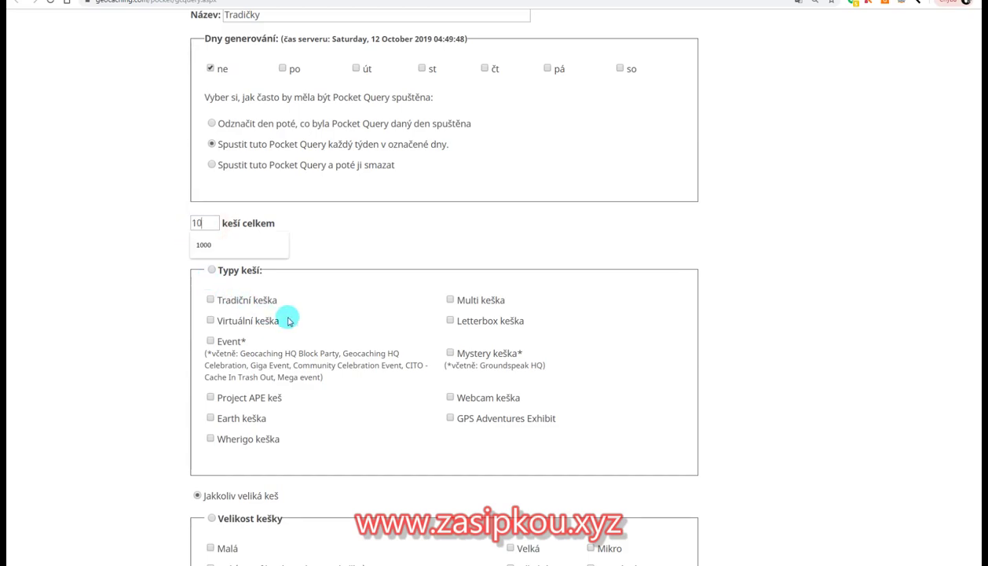
text(00)
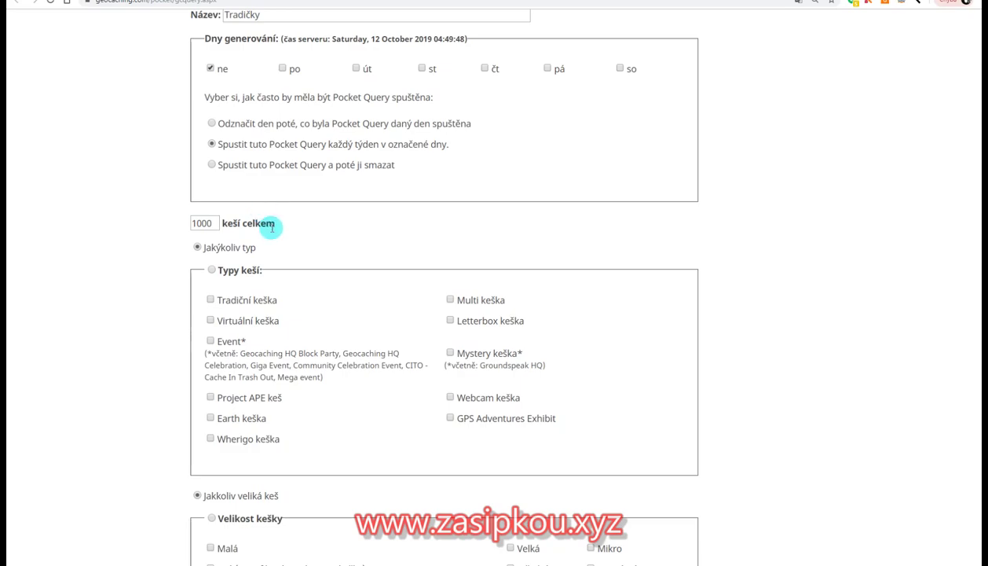
Restrict the cache types to Tradiční keška only.
scroll(271, 227, down, 2)
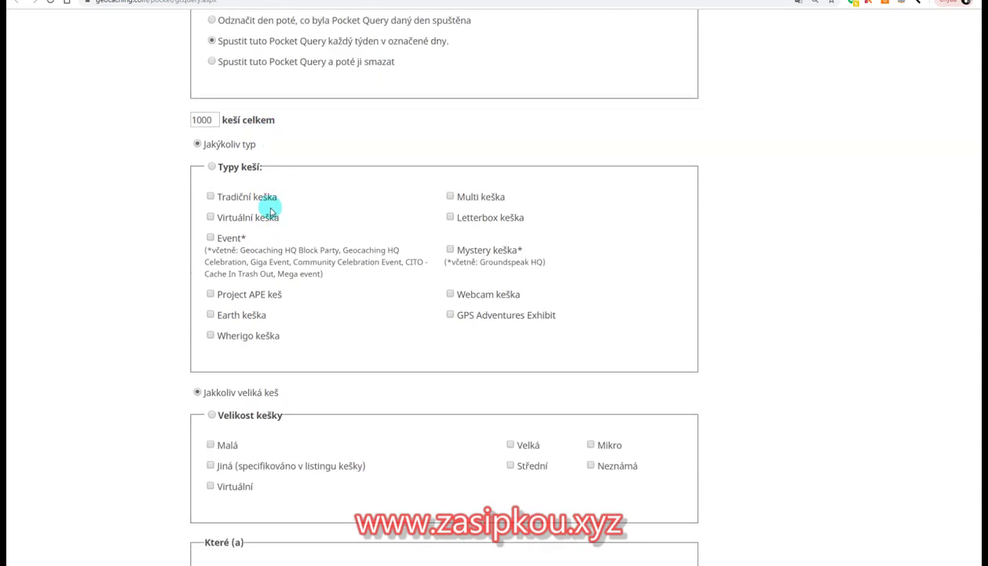
click(231, 165)
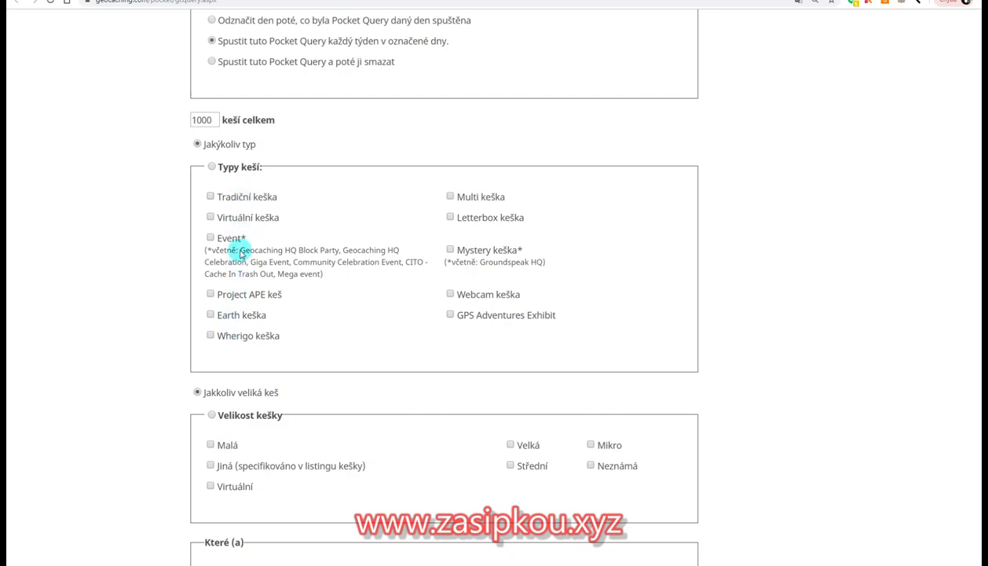
click(211, 197)
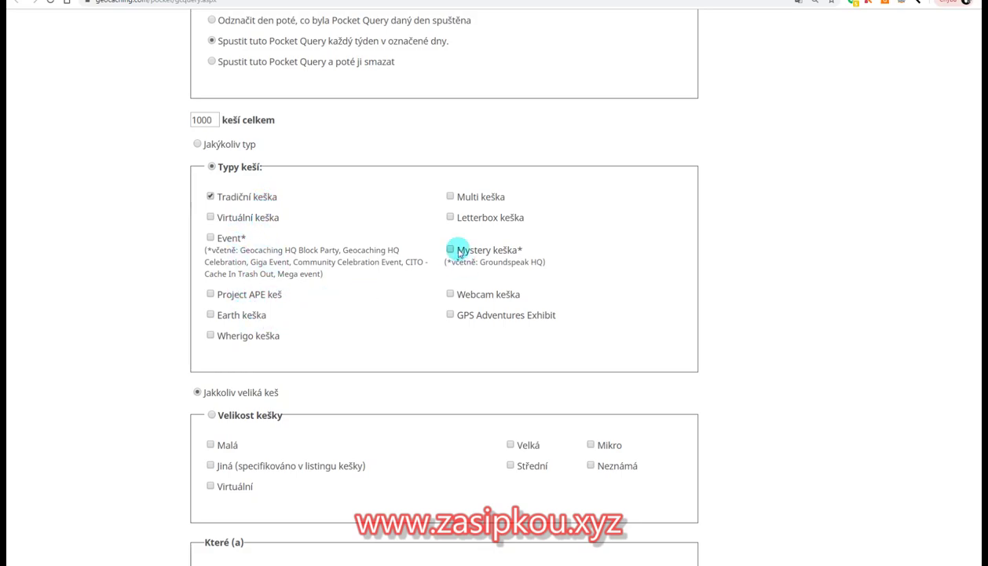
click(450, 218)
click(450, 198)
click(451, 218)
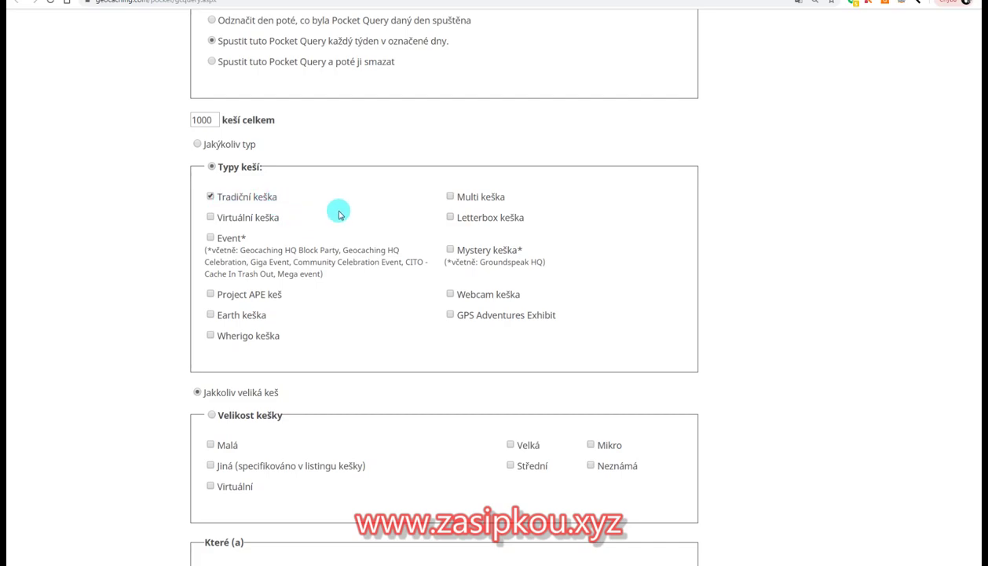
Limit the cache sizes to Malá and Velká, and include only caches marked "jsem zatím nenašel".
scroll(350, 248, down, 3)
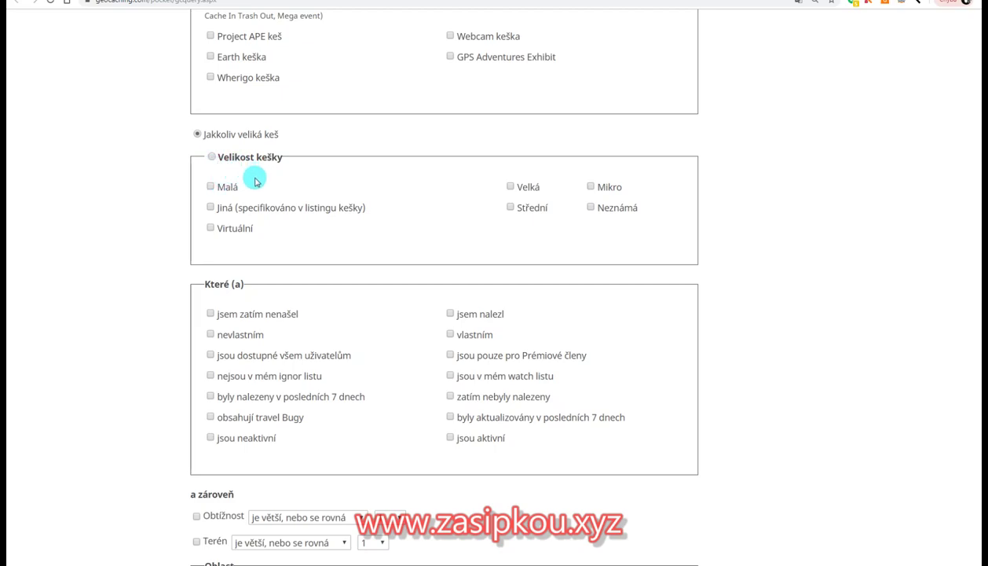
click(211, 187)
click(511, 187)
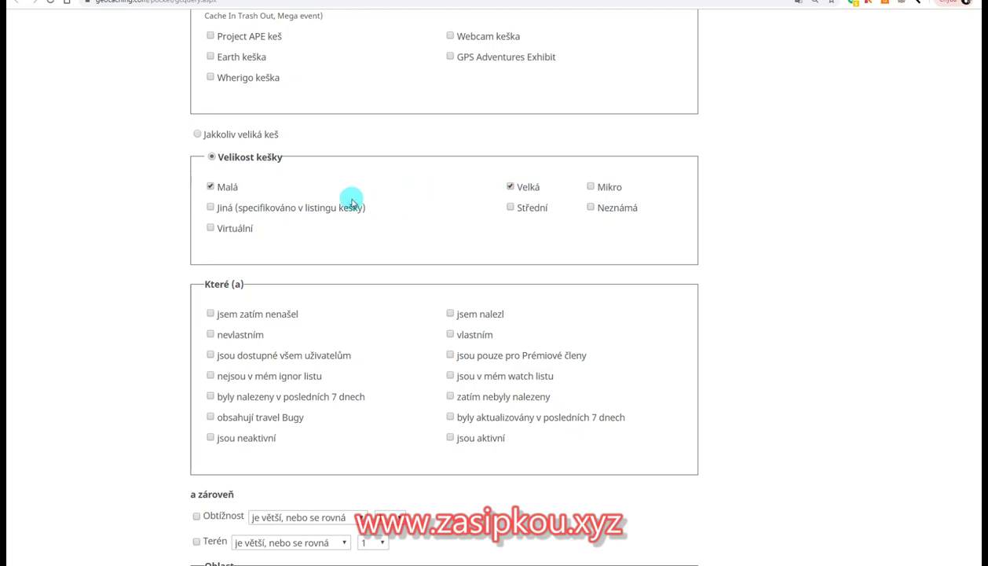
scroll(330, 198, down, 2)
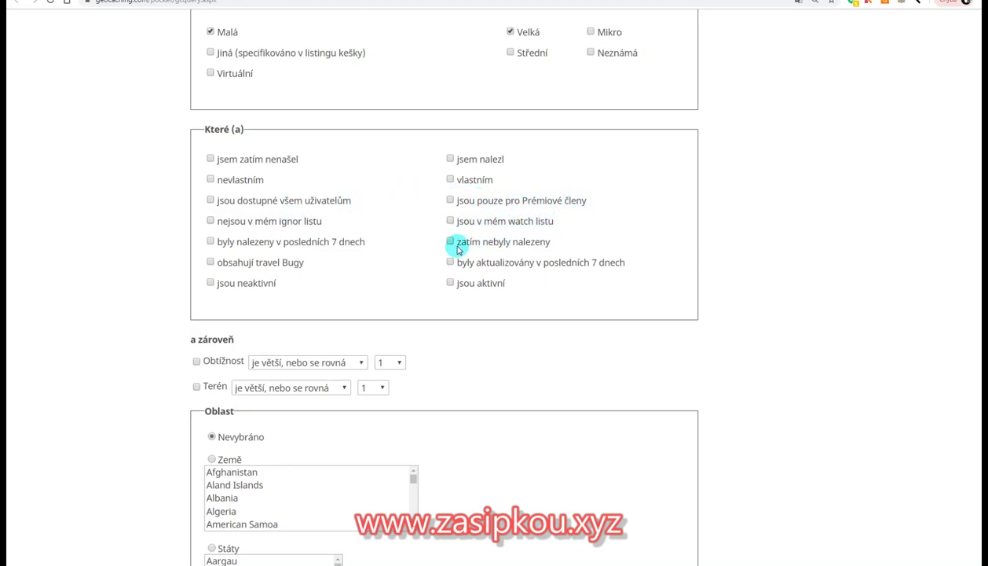
click(210, 161)
Enable the Obtížnost and Terén filters, and set Obtížnost to "je menší, nebo se rovná" 3.
scroll(300, 204, down, 1)
scroll(301, 206, down, 2)
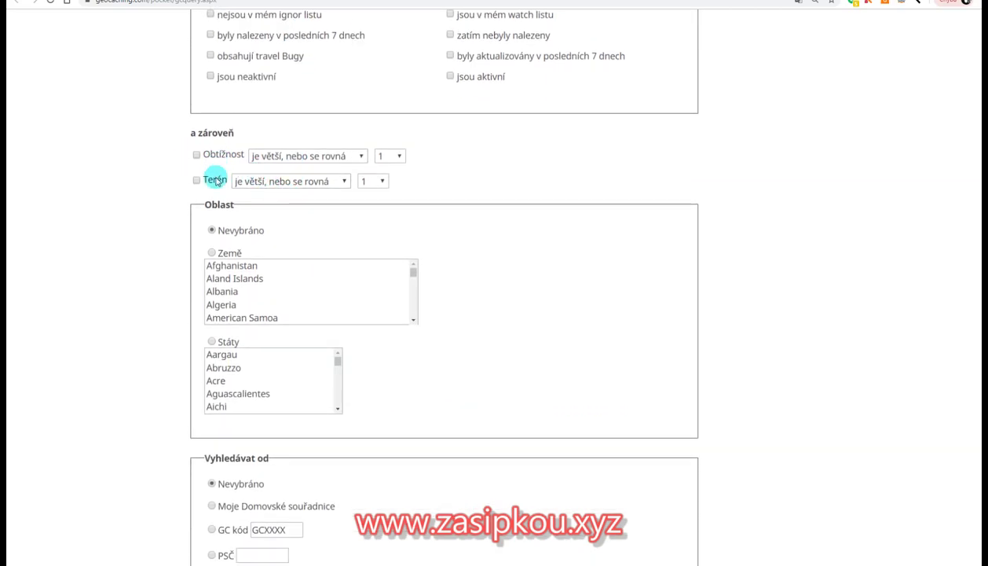
click(197, 155)
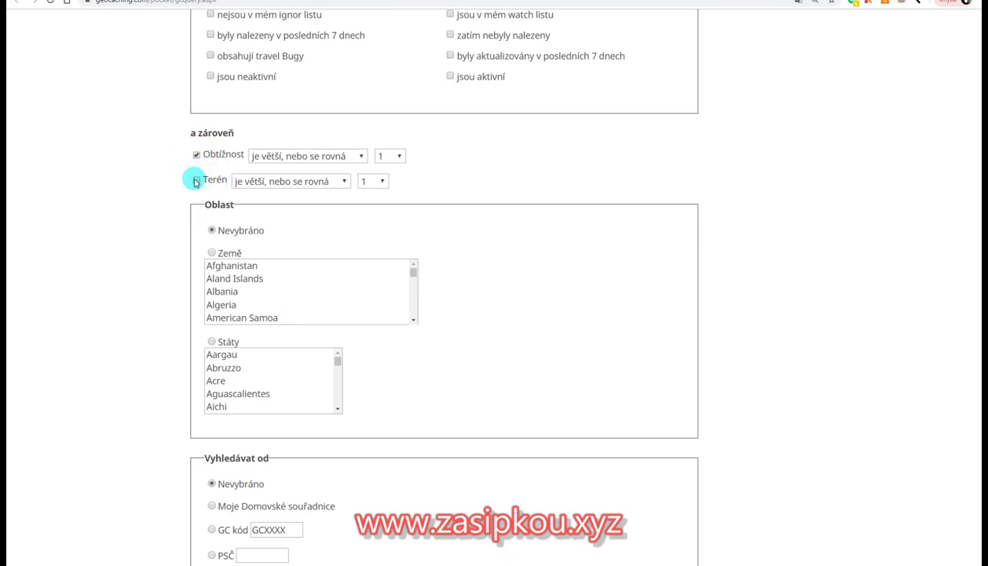
click(197, 180)
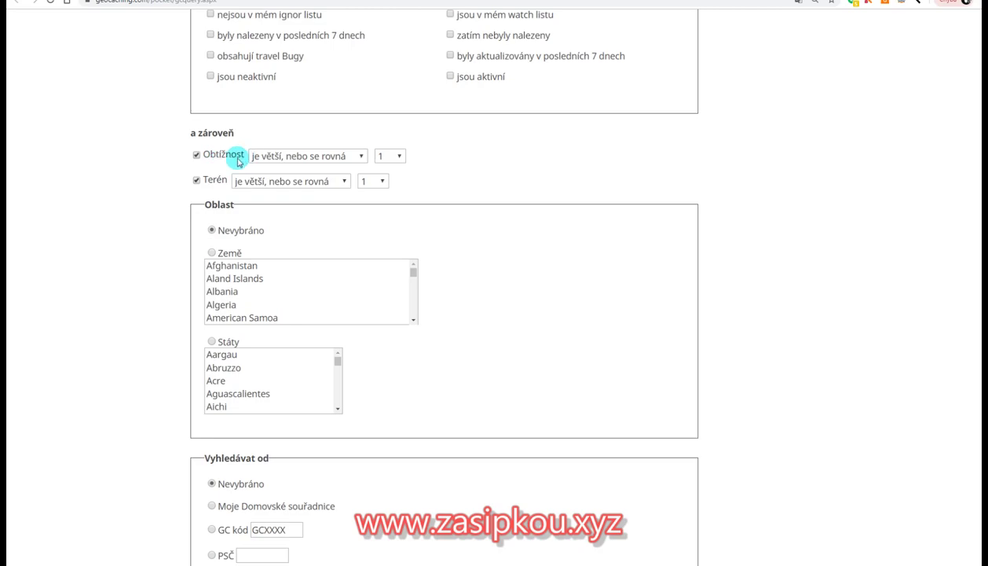
click(362, 157)
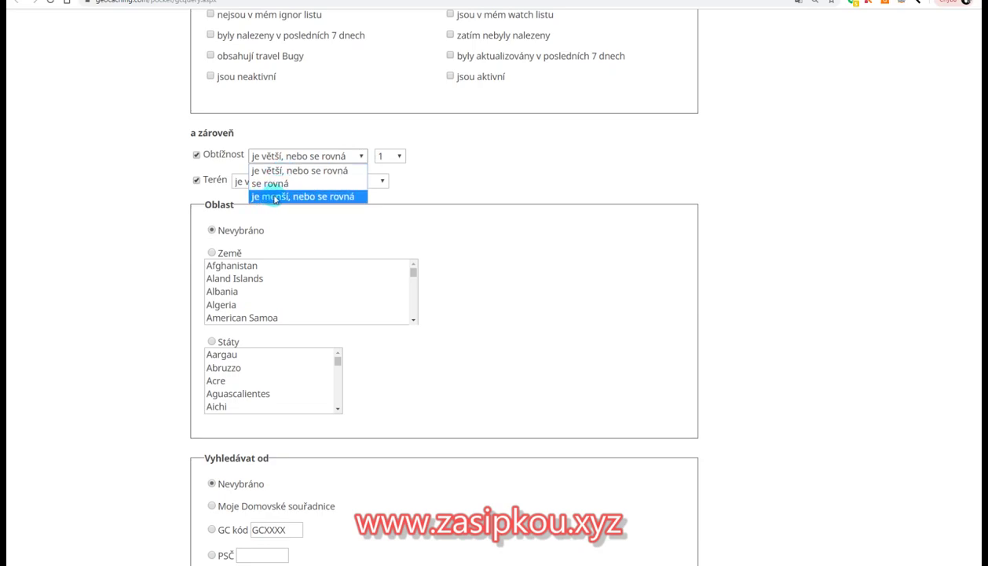
click(313, 198)
click(399, 158)
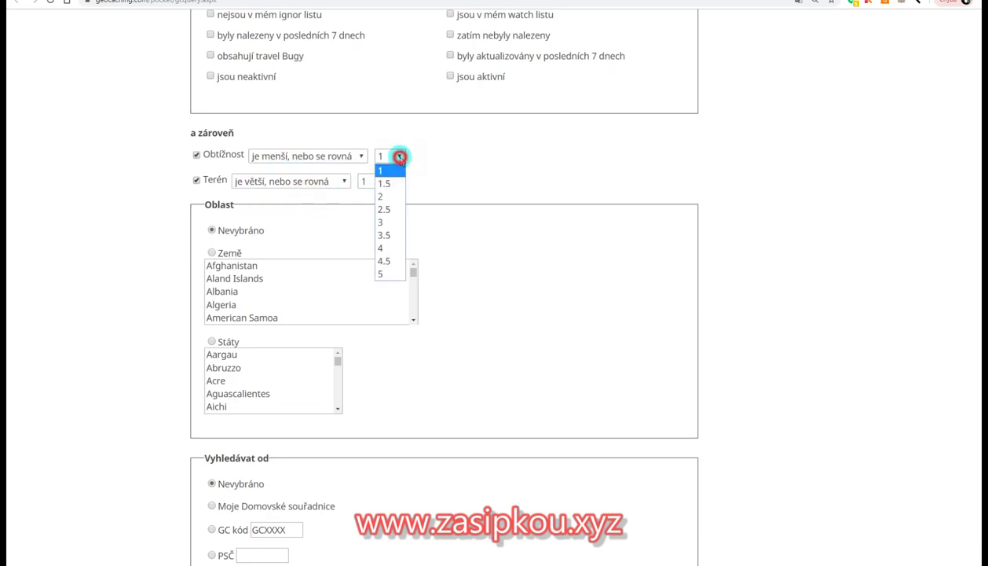
click(385, 224)
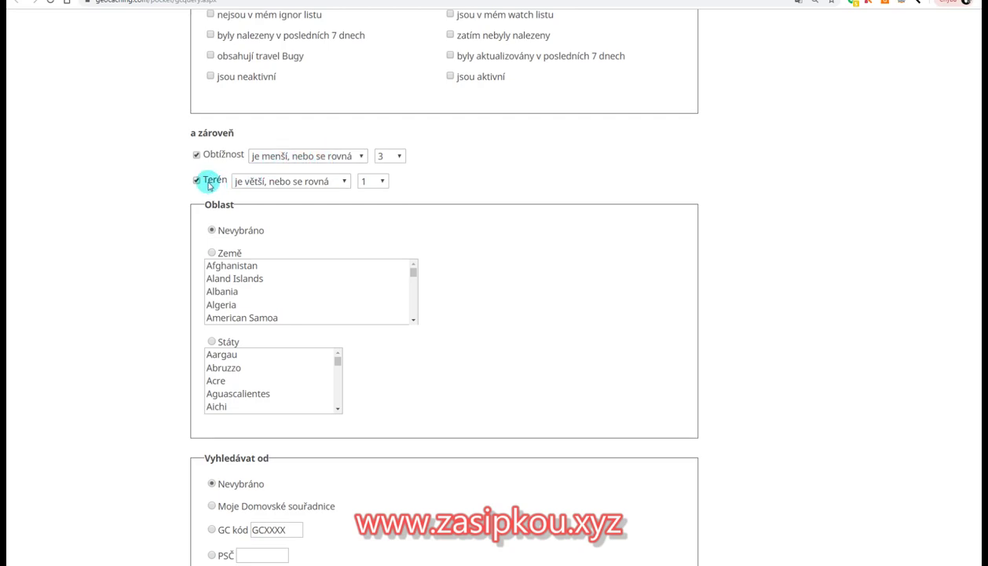
Set the Terén filter to "je menší, nebo se rovná" 3.
click(344, 182)
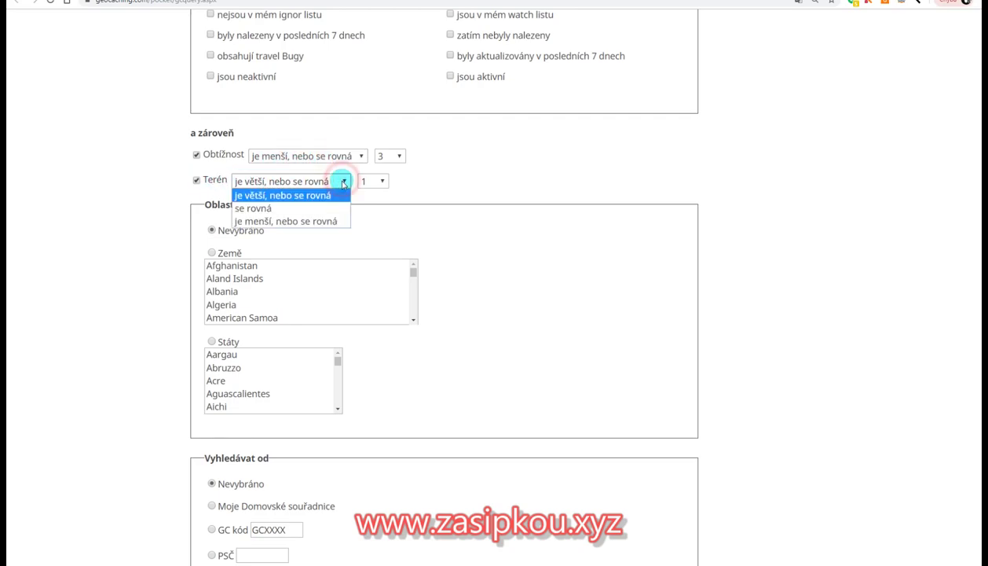
click(274, 221)
click(382, 181)
click(370, 246)
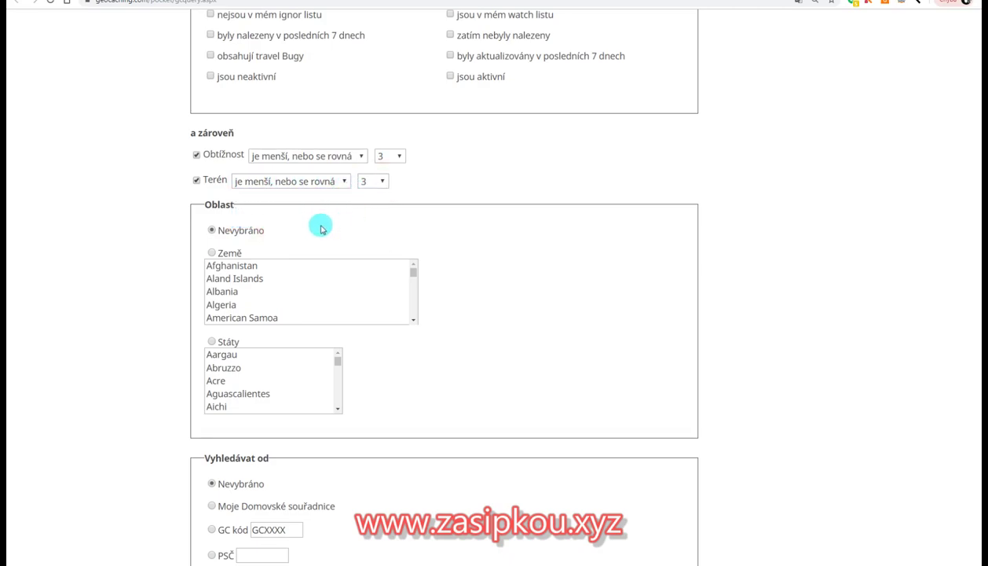
Set the query's search origin under Vyhledávat od to Moje Domovské souřadnice.
scroll(321, 227, down, 1)
scroll(318, 220, down, 1)
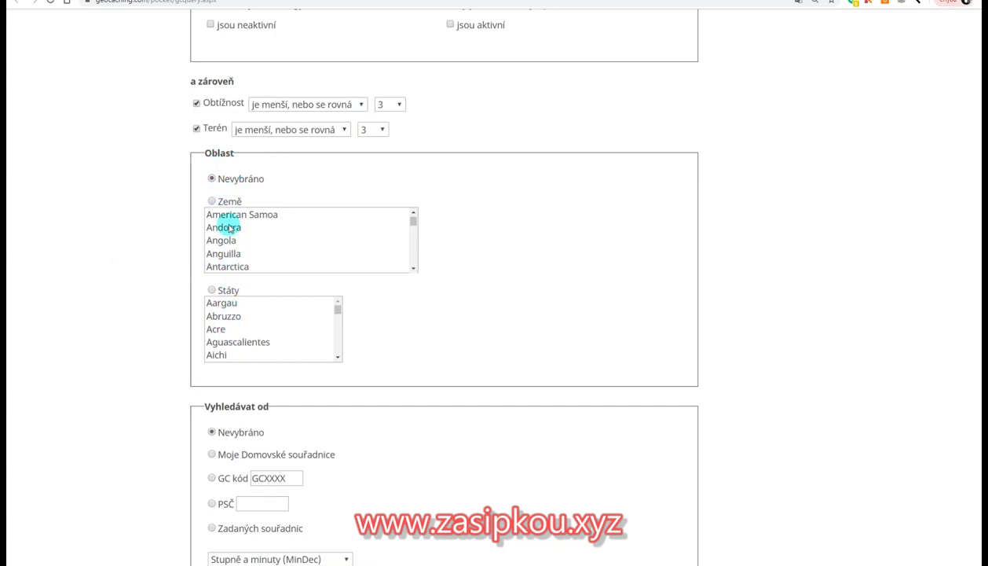
click(139, 262)
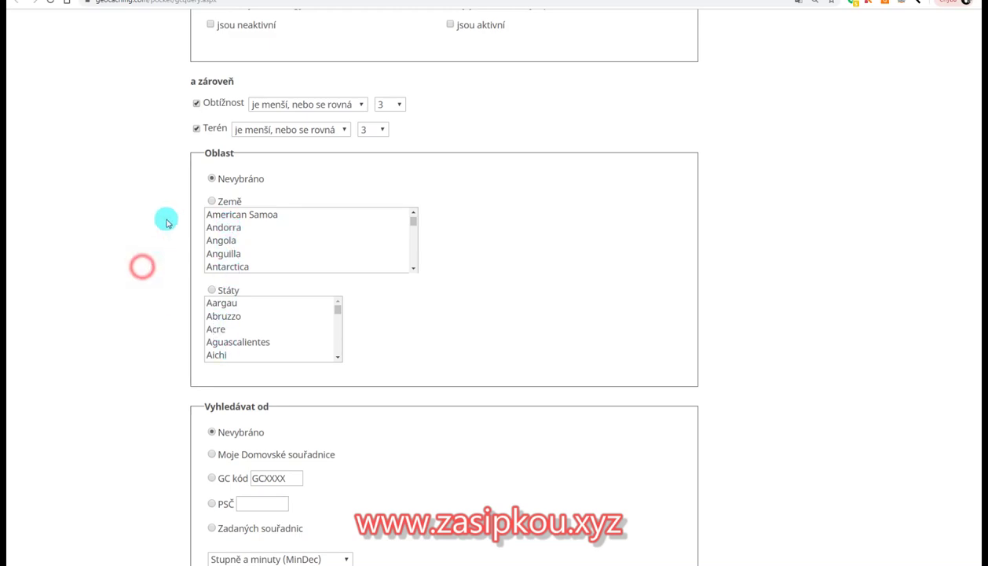
scroll(163, 201, down, 1)
scroll(164, 200, down, 3)
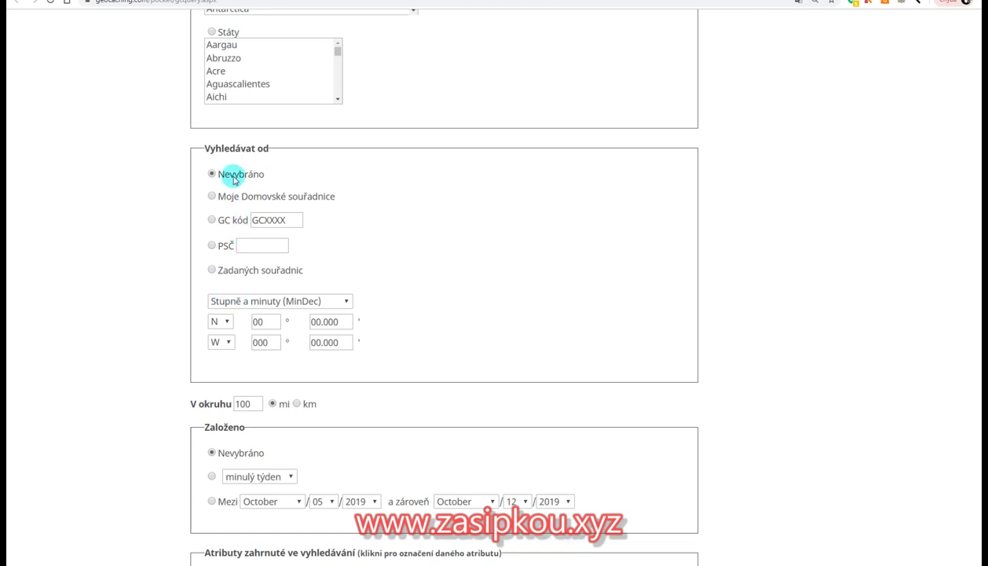
click(212, 196)
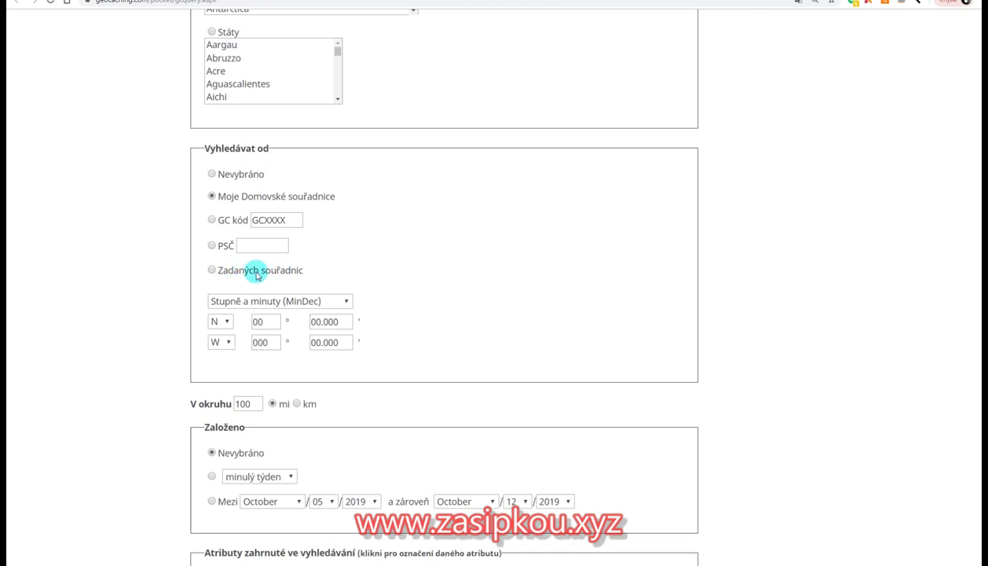
click(209, 270)
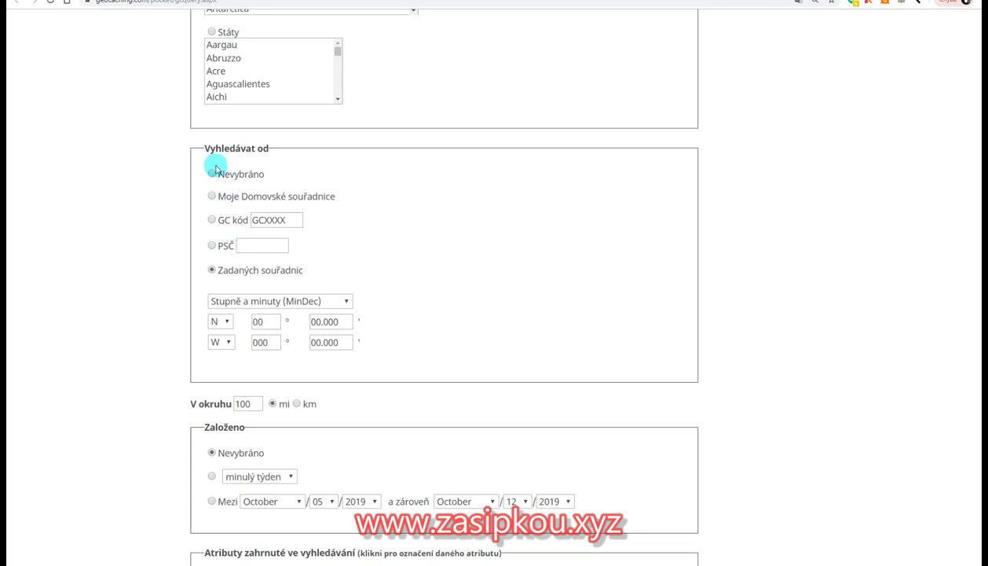
click(211, 197)
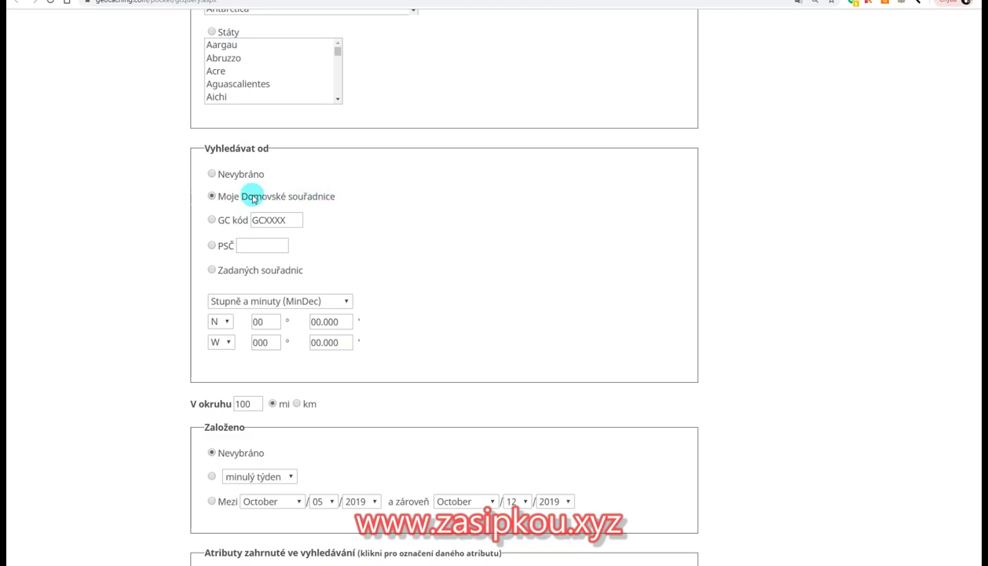
Set the search radius (V okruhu) to 20 km.
scroll(358, 236, down, 2)
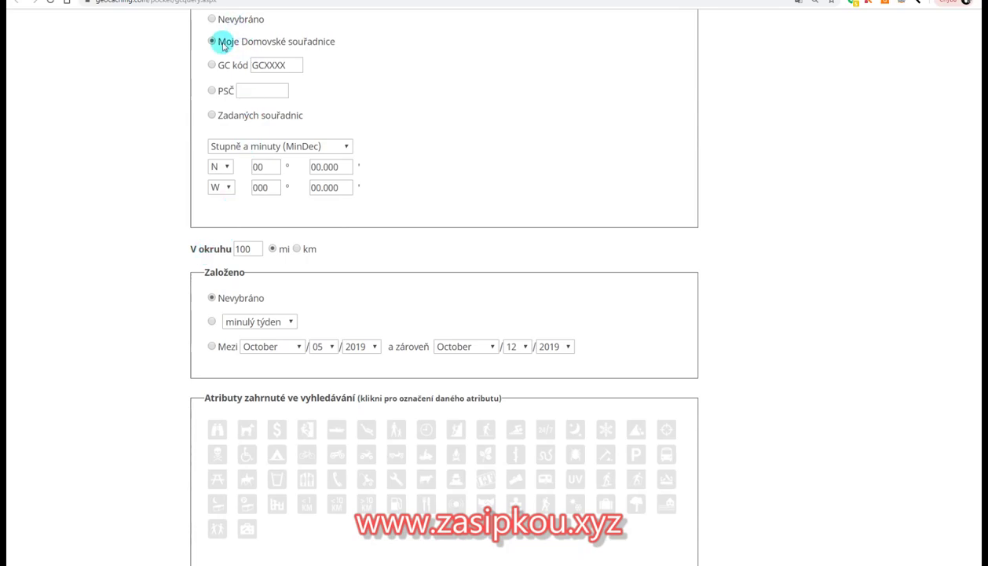
click(246, 249)
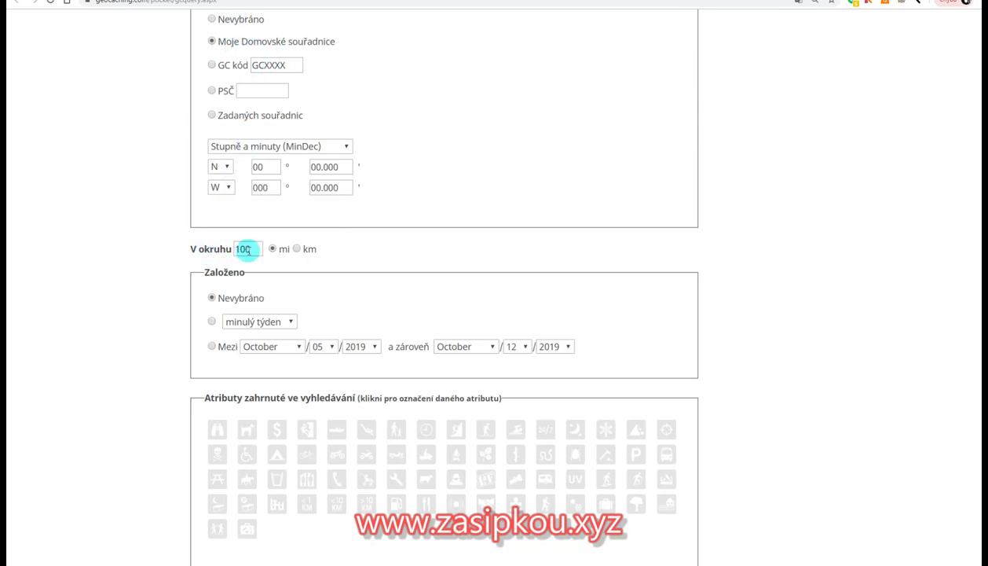
click(296, 248)
click(247, 250)
double_click(247, 250)
text(20)
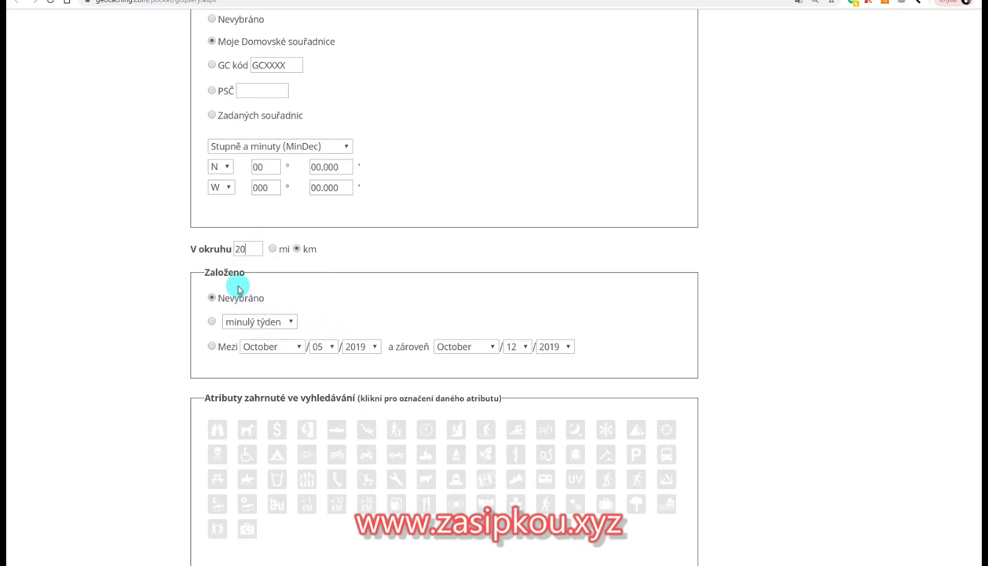
scroll(243, 273, down, 2)
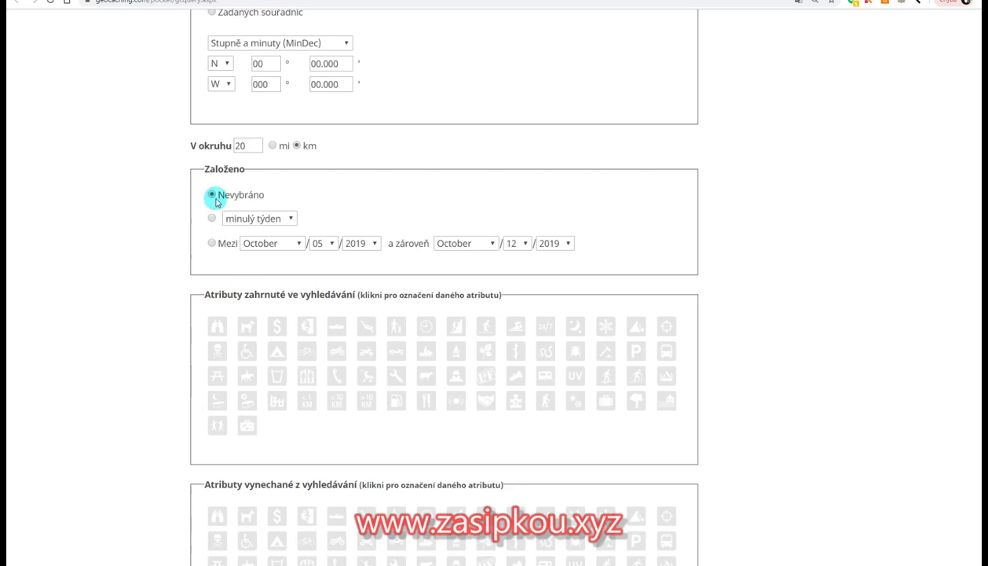
click(289, 218)
click(136, 228)
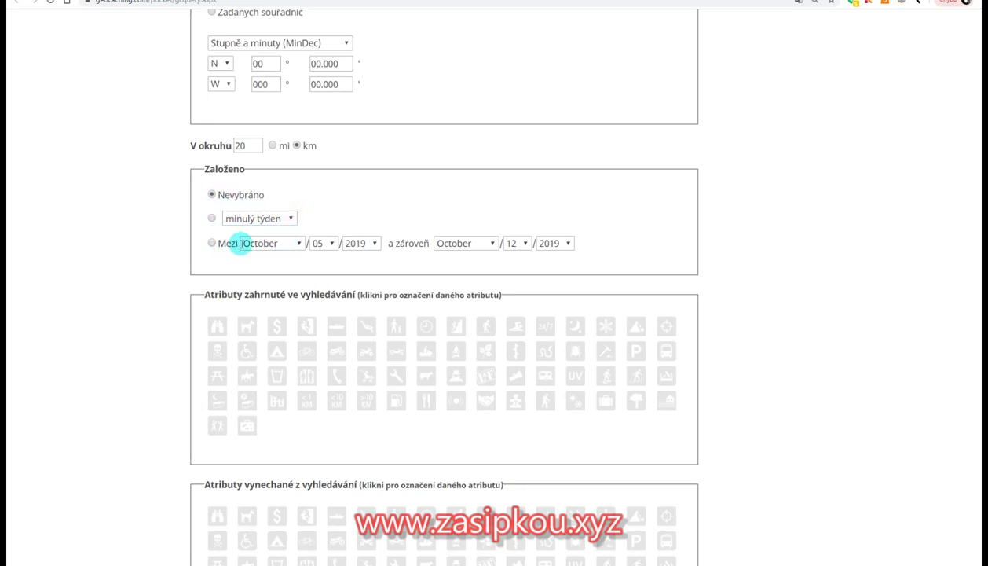
Include the attribute Vhodné pro děti in the search, and exclude the skull-and-crossbones and snake attributes.
scroll(303, 264, down, 2)
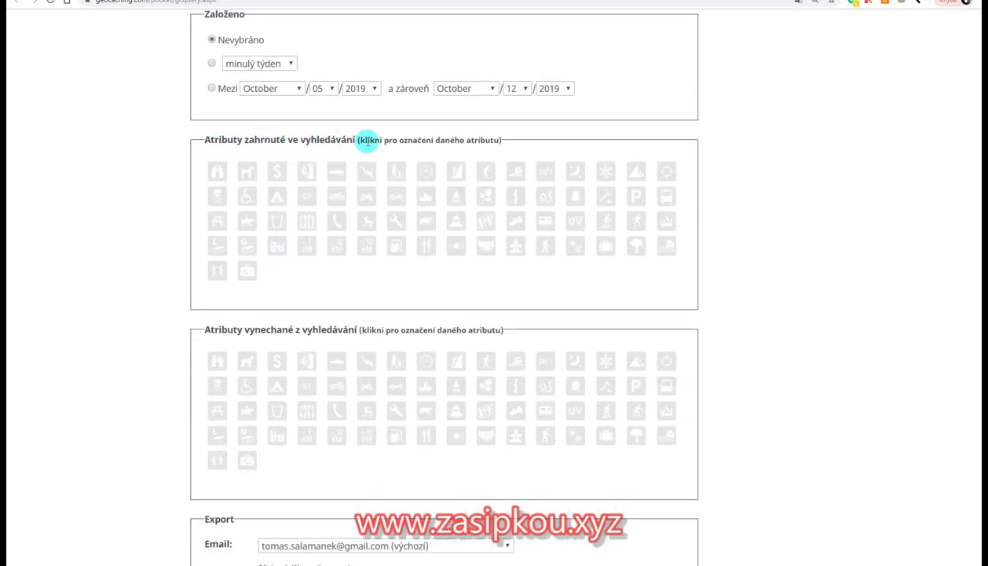
click(398, 177)
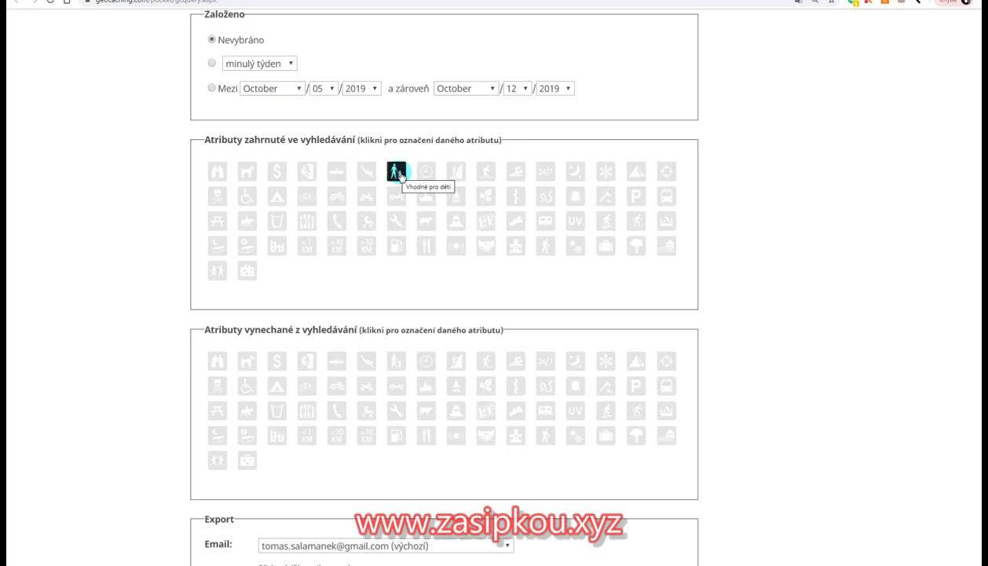
scroll(369, 191, down, 2)
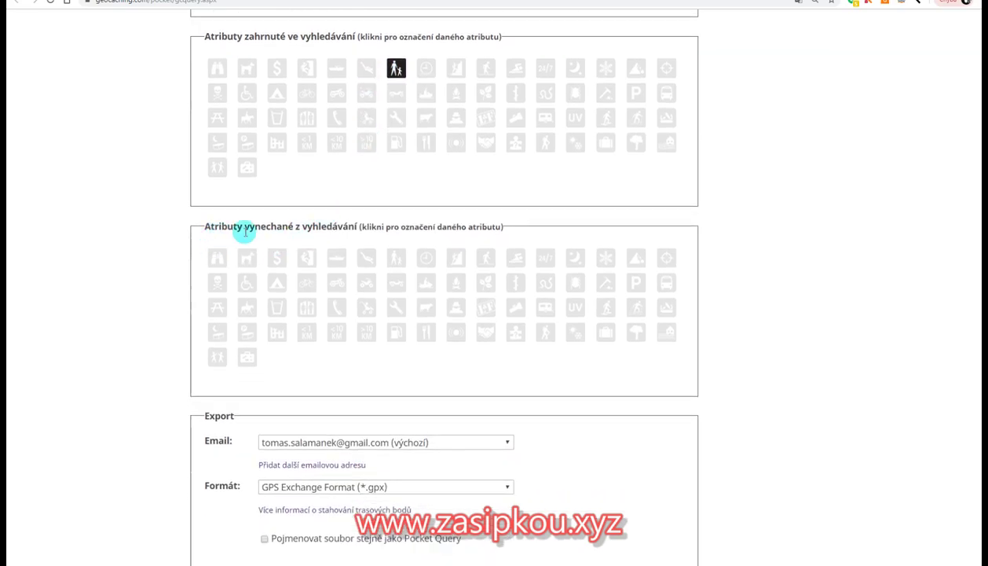
click(217, 287)
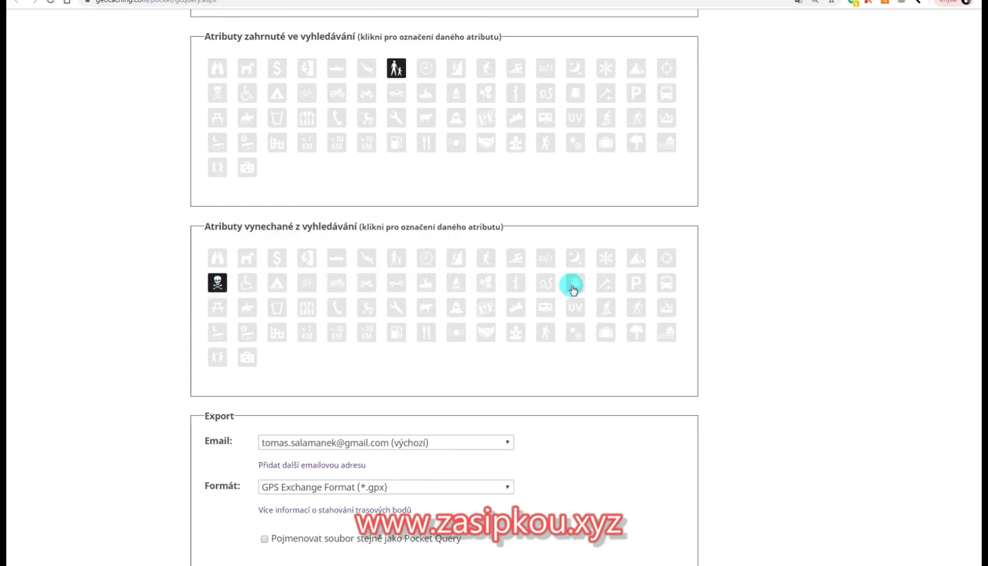
click(546, 286)
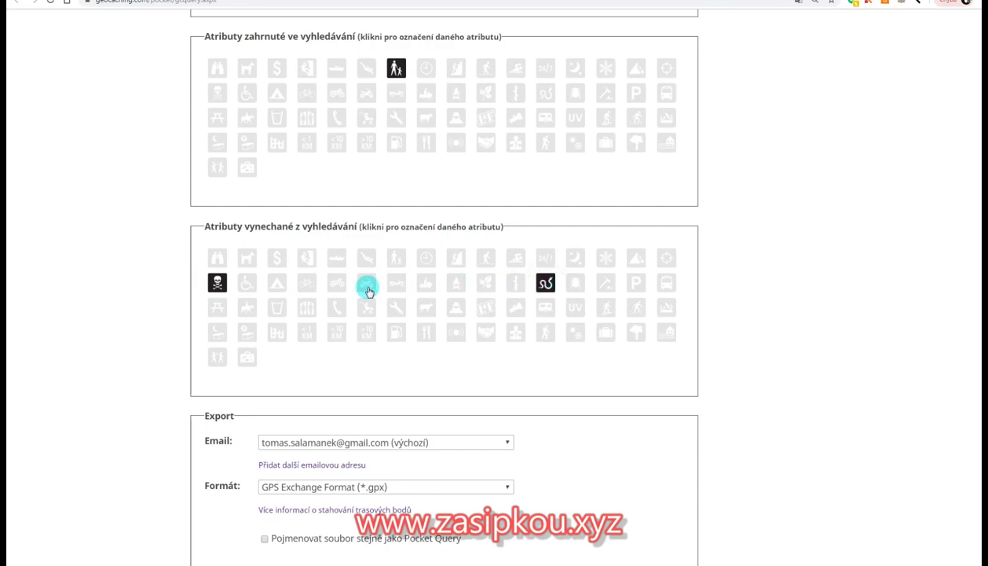
Enable "Pojmenovat soubor stejně jako Pocket Query" for the export, and create the Pocket Query.
scroll(342, 271, down, 2)
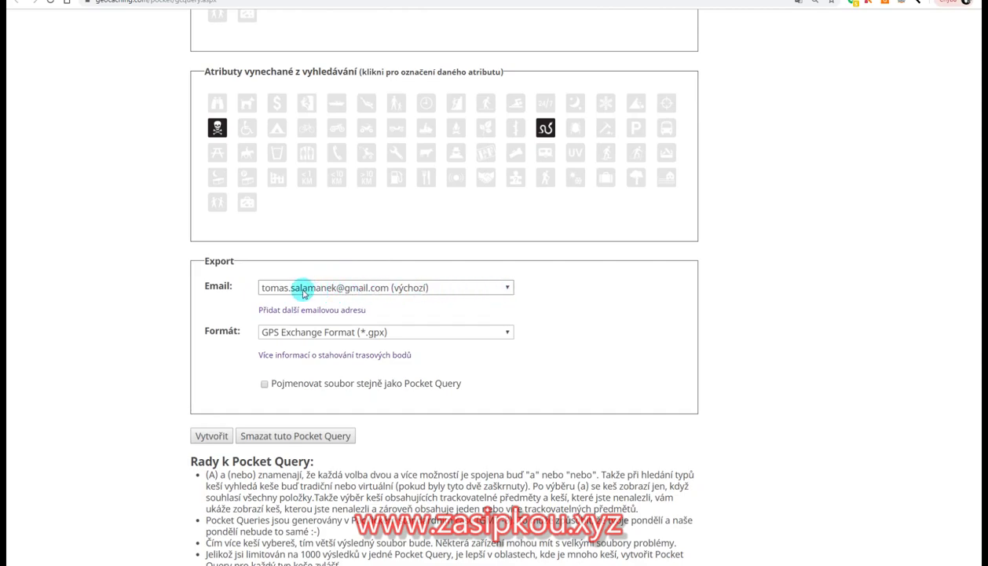
scroll(319, 289, down, 1)
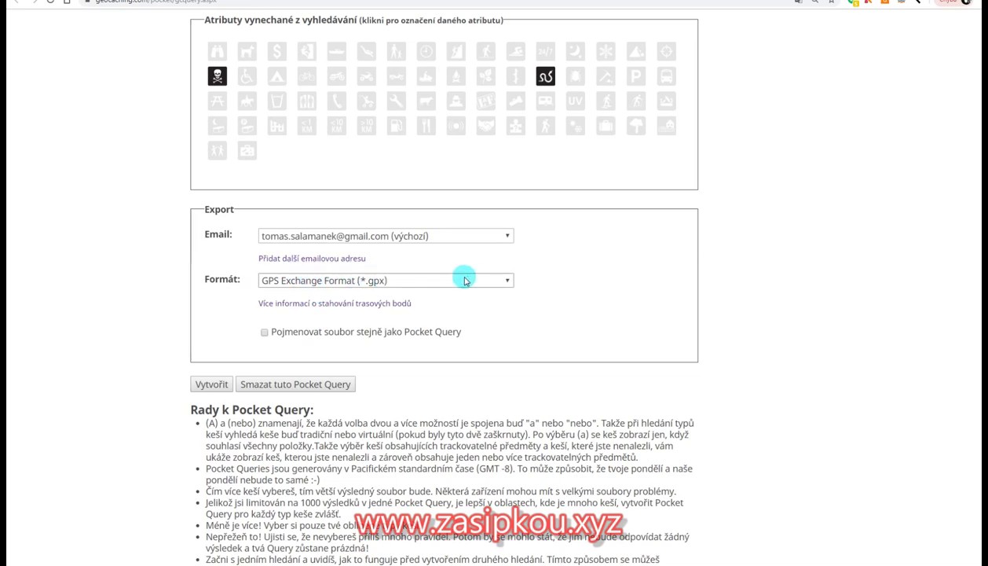
click(506, 281)
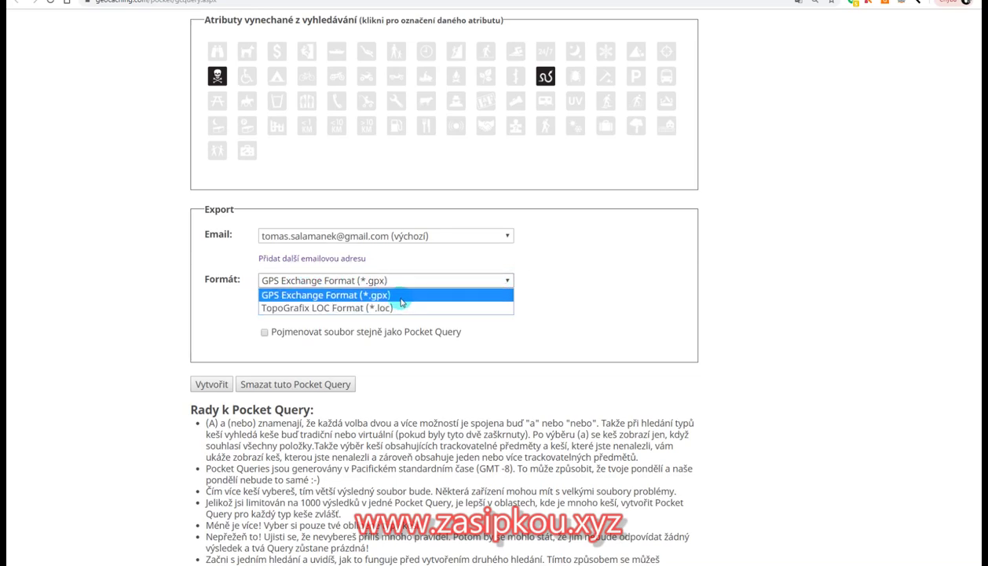
click(516, 331)
click(264, 333)
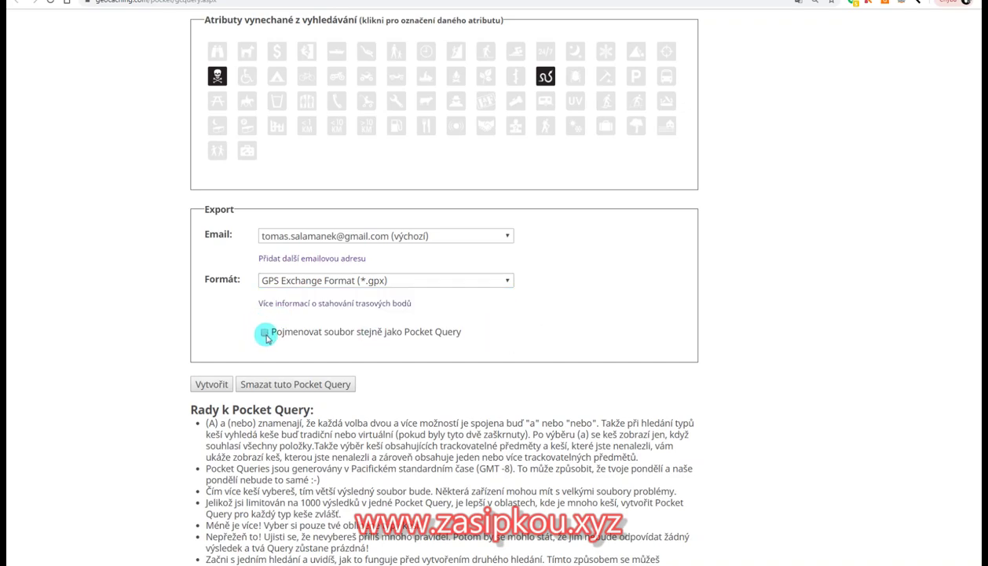
click(264, 334)
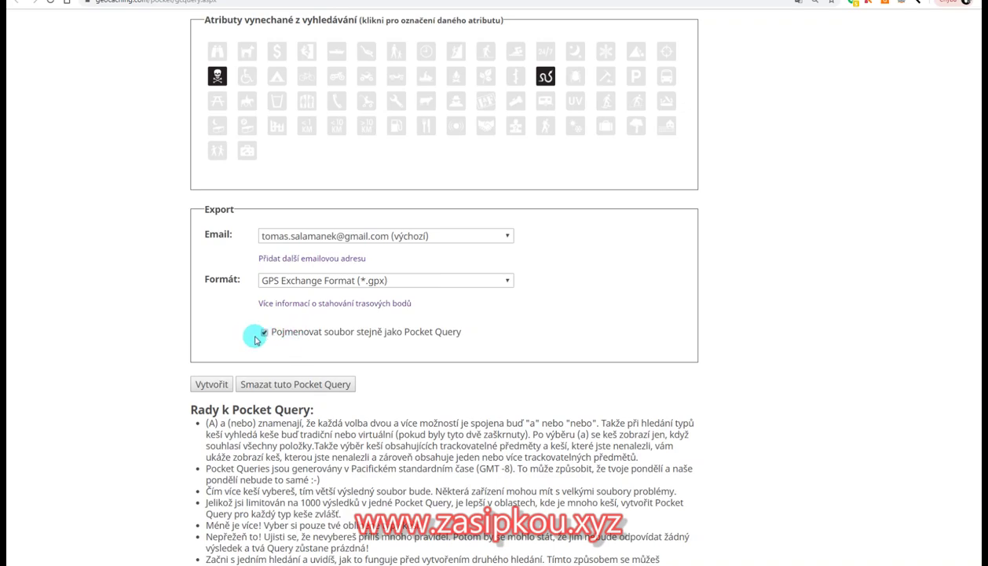
scroll(337, 307, down, 1)
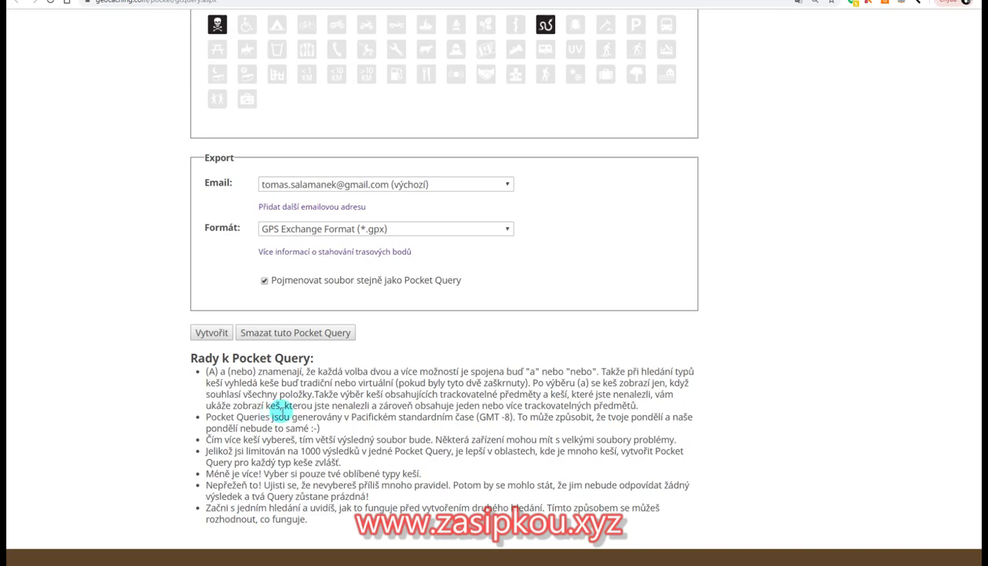
click(208, 332)
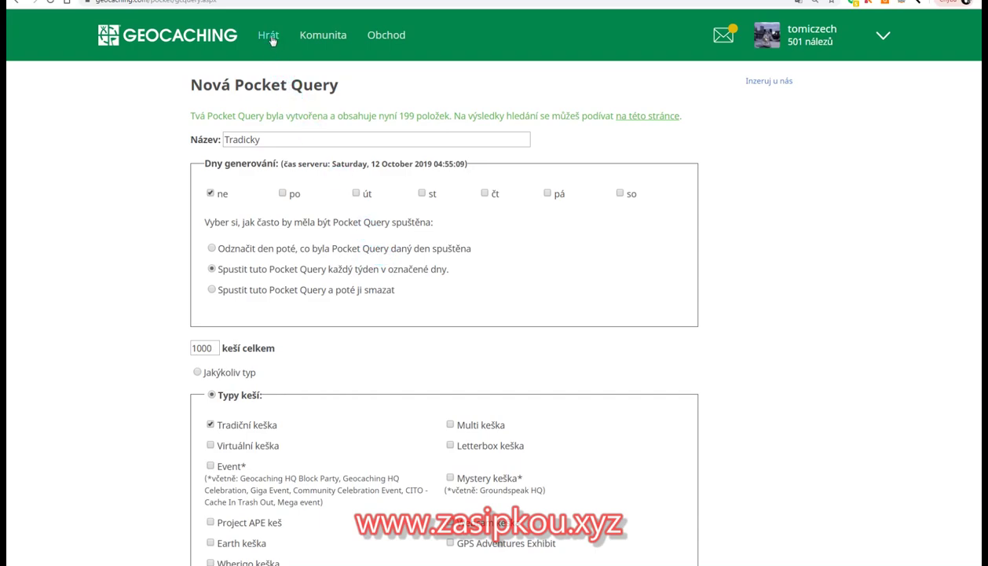
Open the overview of your Pocket Queries and additionally schedule Tradicky for Wednesday (st).
mouse_move(271, 40)
click(309, 285)
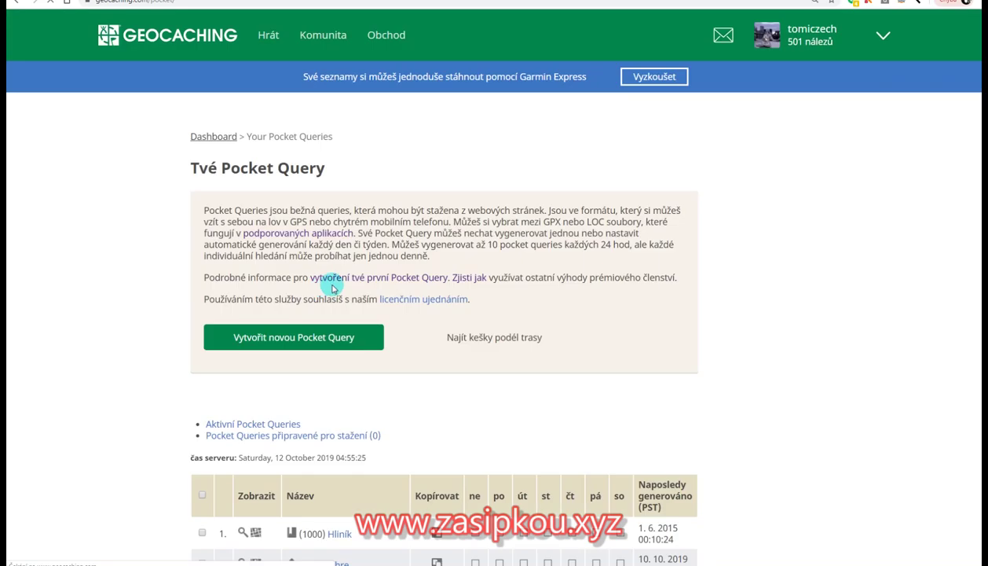
scroll(360, 280, down, 4)
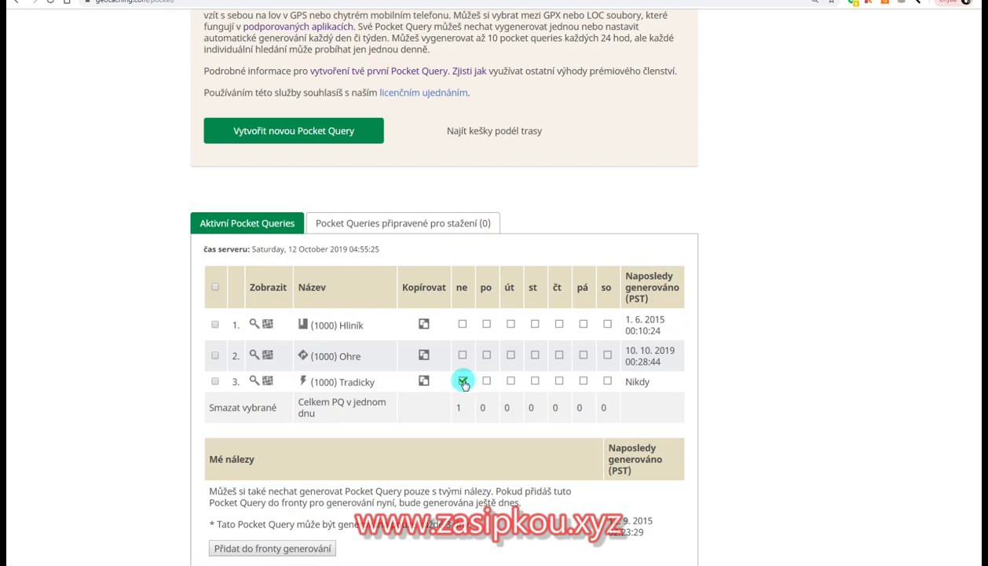
click(535, 381)
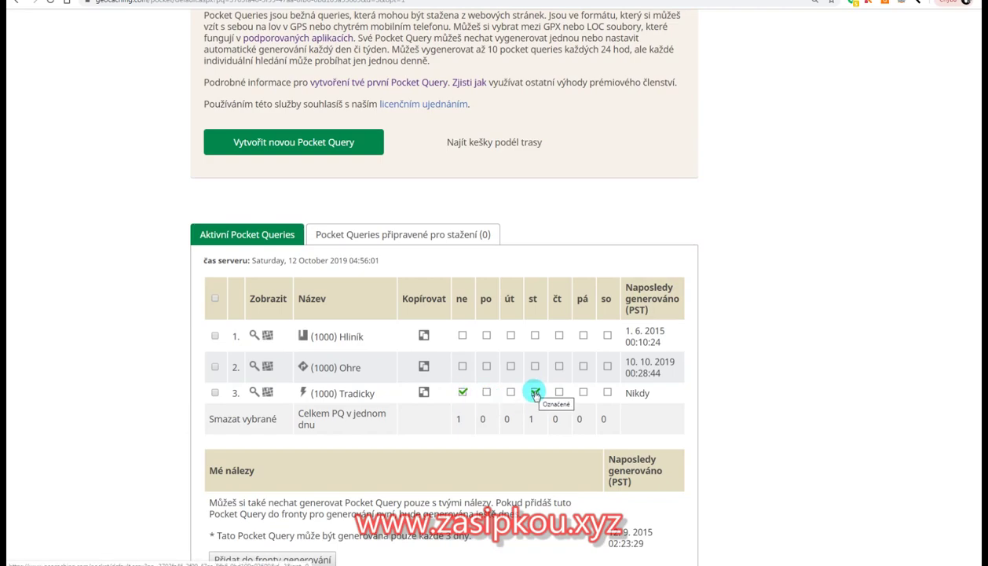
Examine the Pocket Query overview page, including the active queries table, the Mé nálezy section and the Vysvětlivky legend.
scroll(495, 399, down, 3)
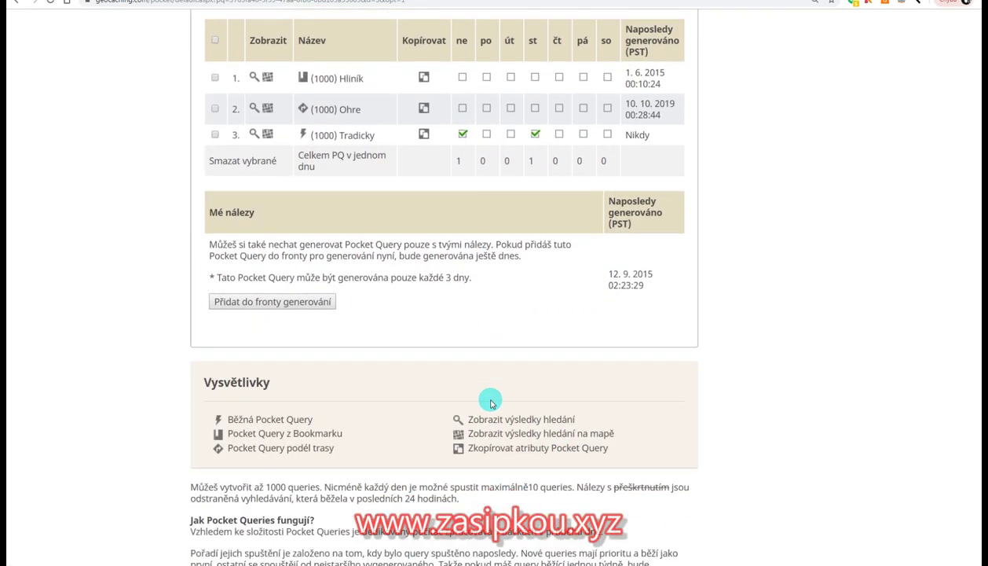
scroll(488, 399, down, 3)
scroll(485, 400, up, 4)
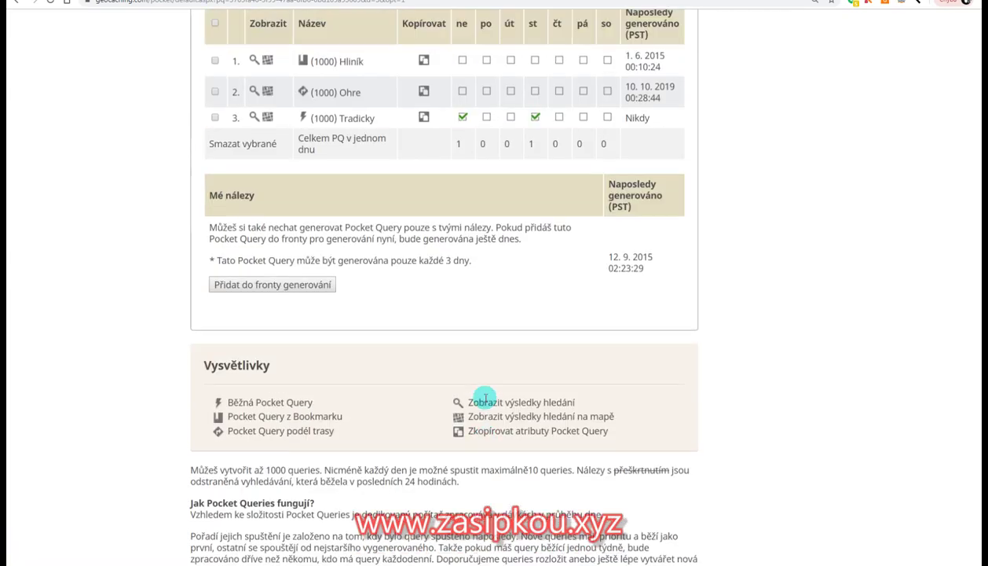
scroll(484, 400, up, 3)
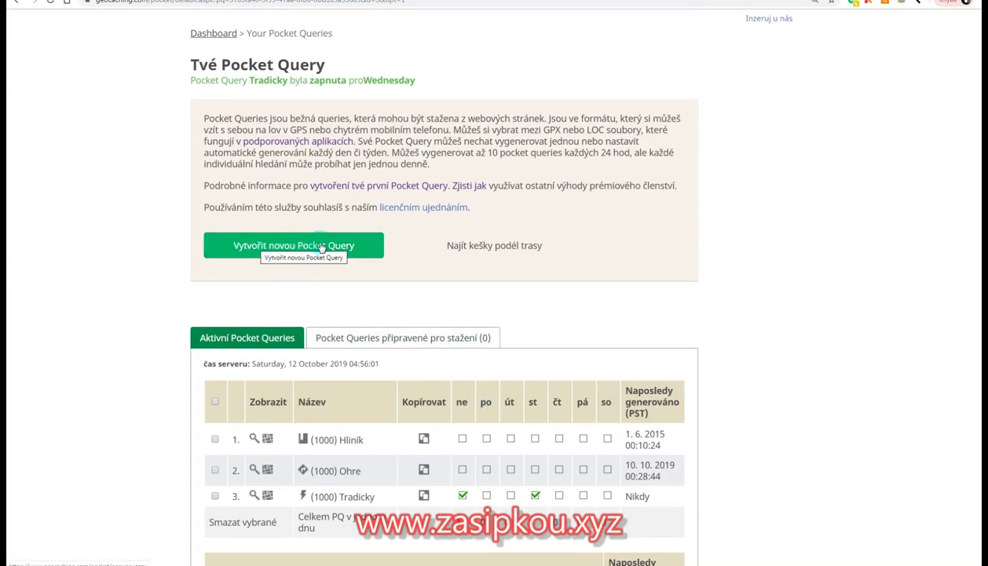
scroll(320, 282, down, 2)
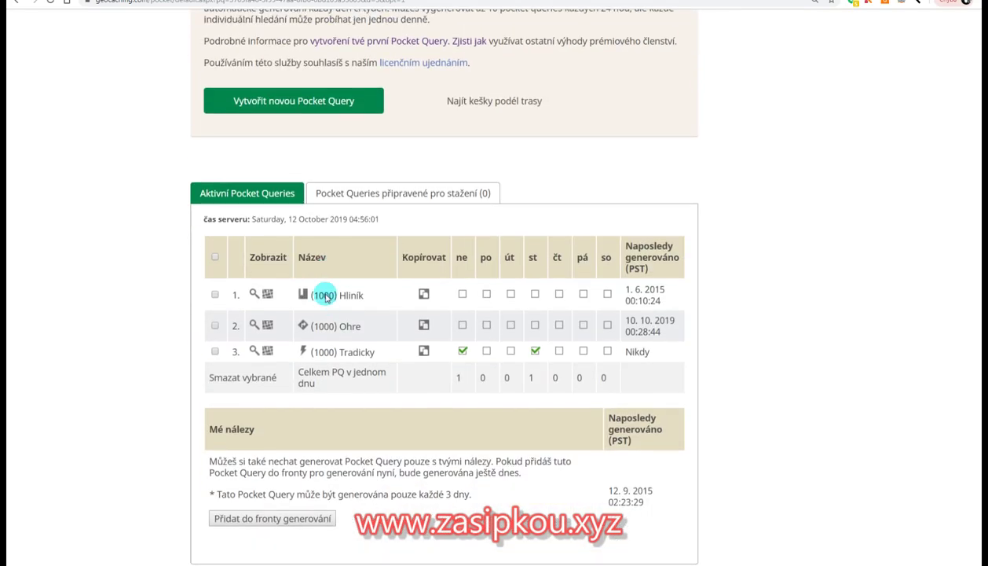
scroll(330, 303, down, 1)
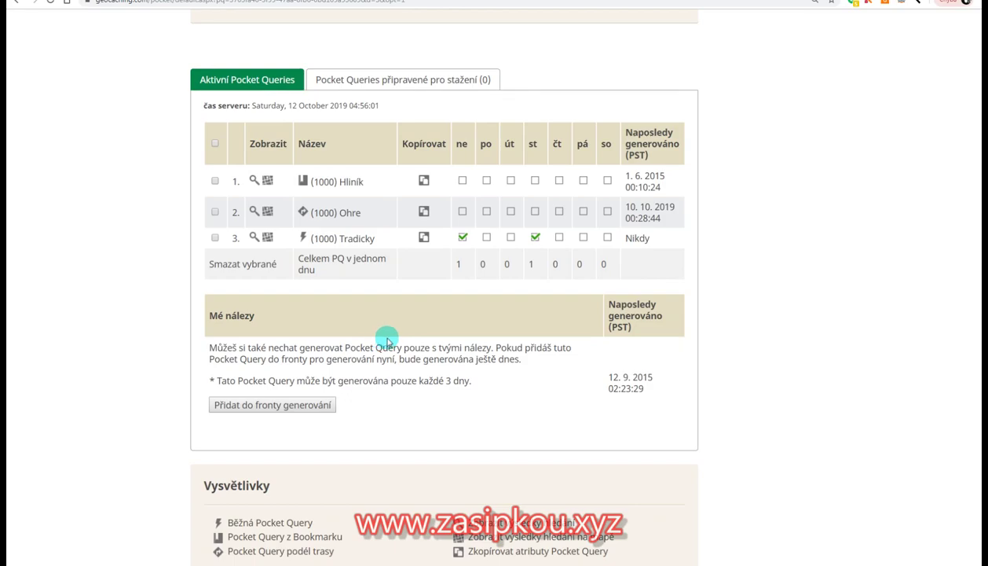
scroll(422, 346, up, 4)
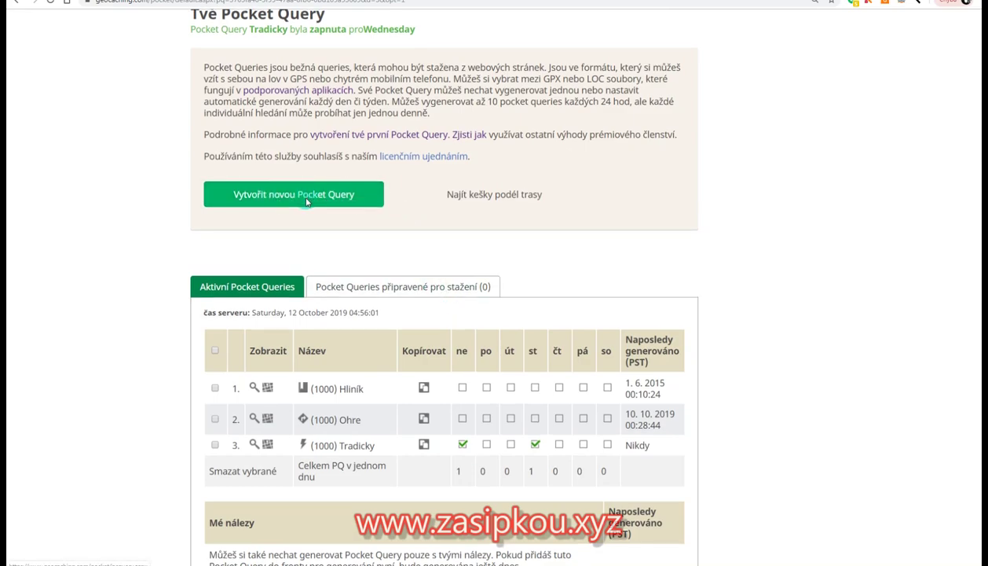
scroll(289, 198, up, 1)
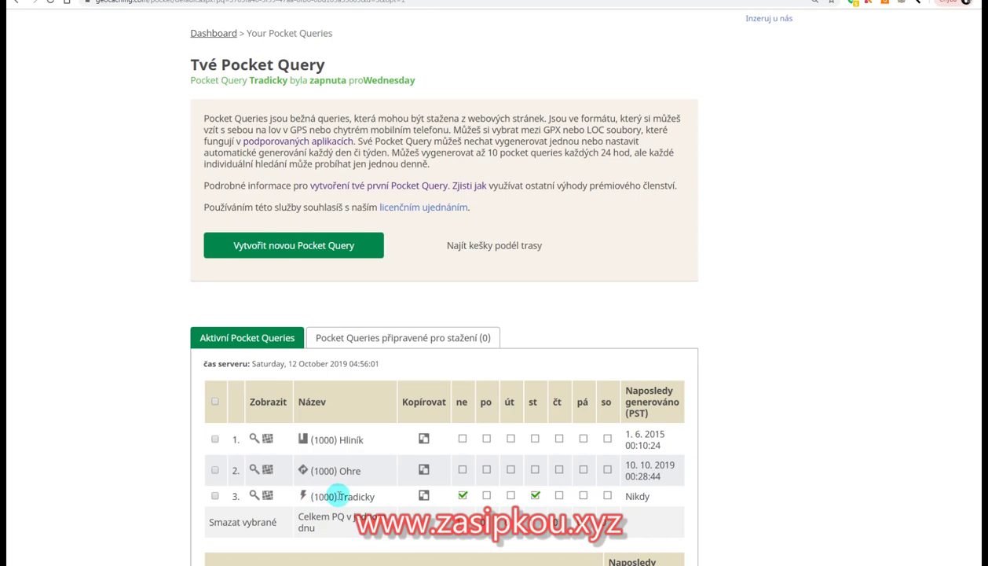